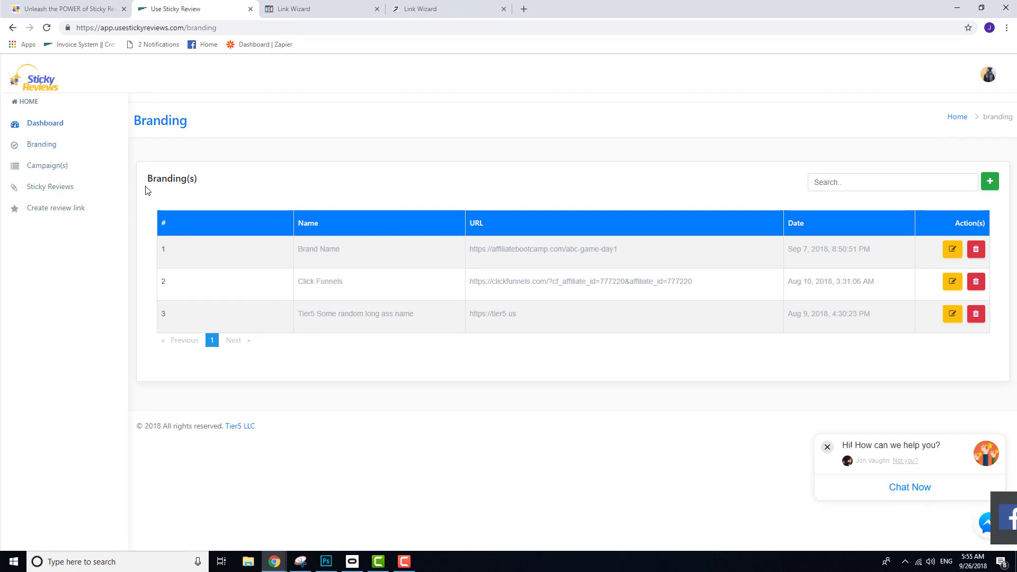
{"action": "left_click", "coordinate": [114, 7]}
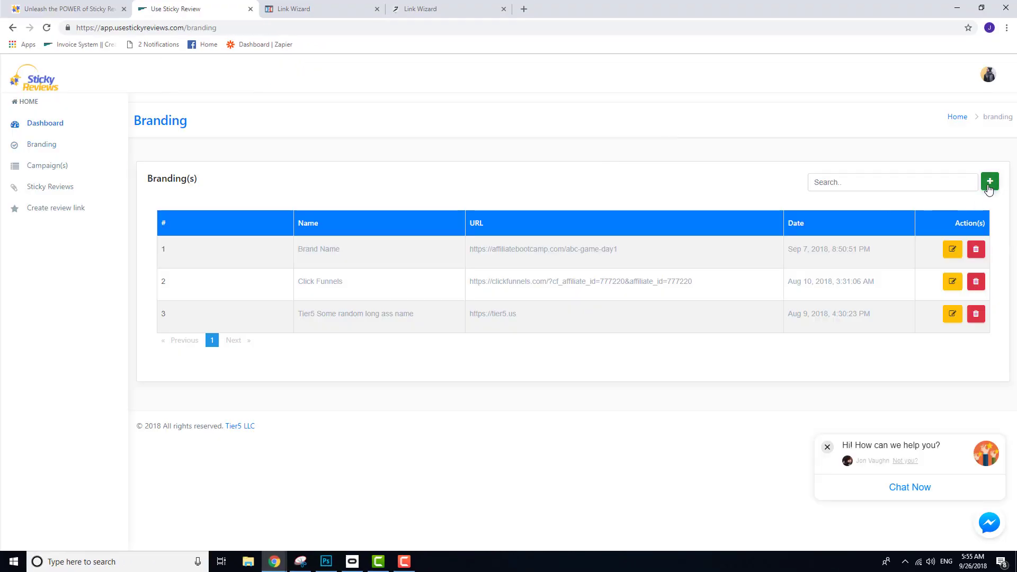
{"action": "left_click", "coordinate": [988, 185]}
{"action": "left_click", "coordinate": [198, 234]}
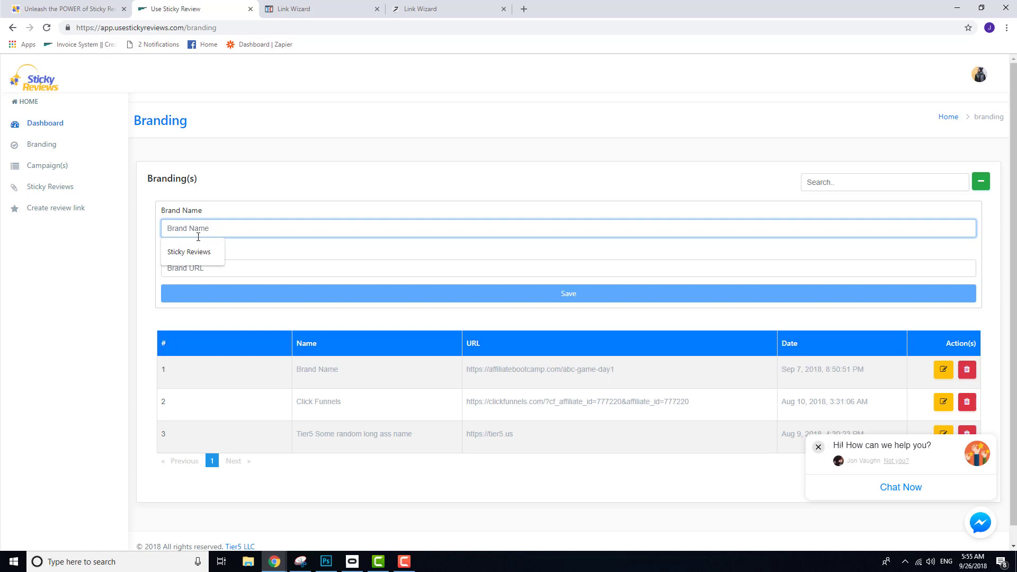
{"action": "left_click", "coordinate": [191, 251]}
{"action": "left_click", "coordinate": [195, 268]}
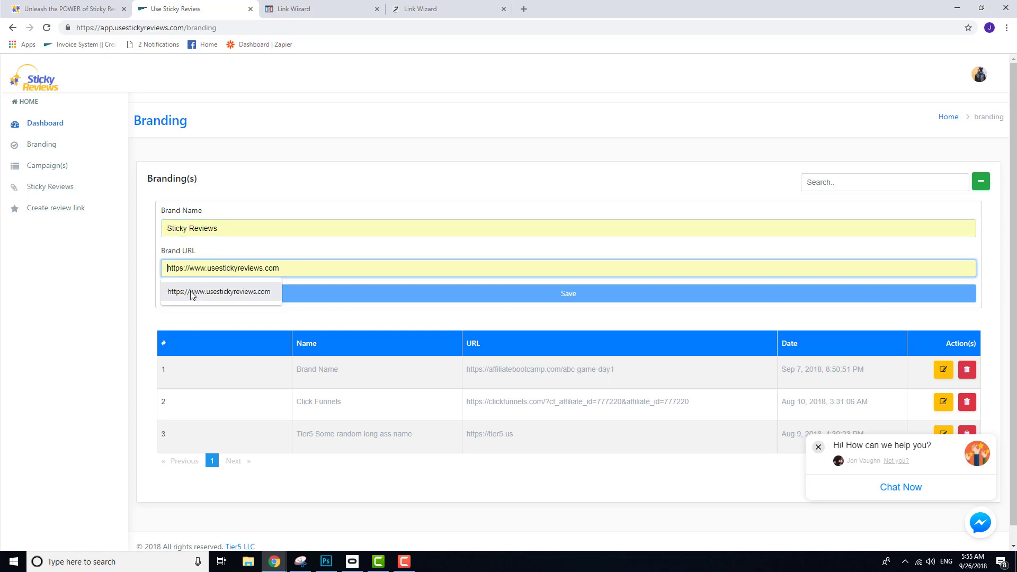
{"action": "left_click", "coordinate": [194, 290]}
{"action": "left_click", "coordinate": [462, 291]}
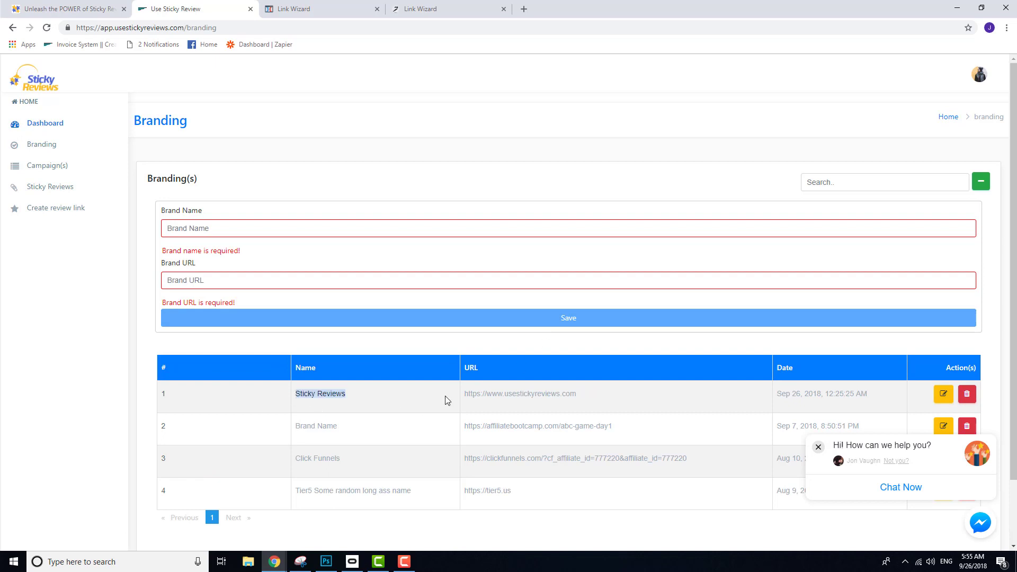
{"action": "left_click_drag", "start_coordinate": [556, 394], "coordinate": [554, 425]}
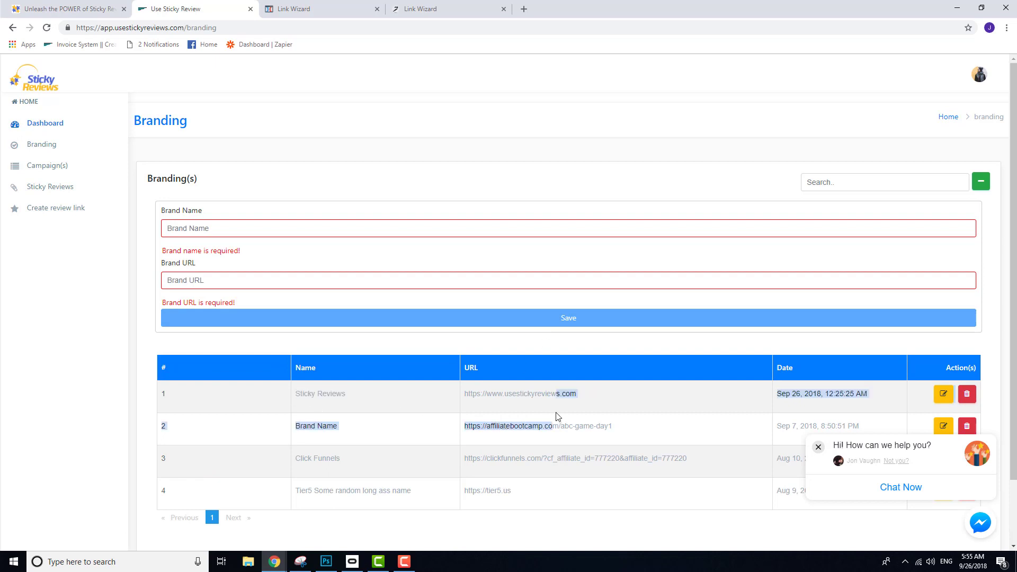
Start a new campaign and name it Link Wizard
{"action": "left_click", "coordinate": [41, 165]}
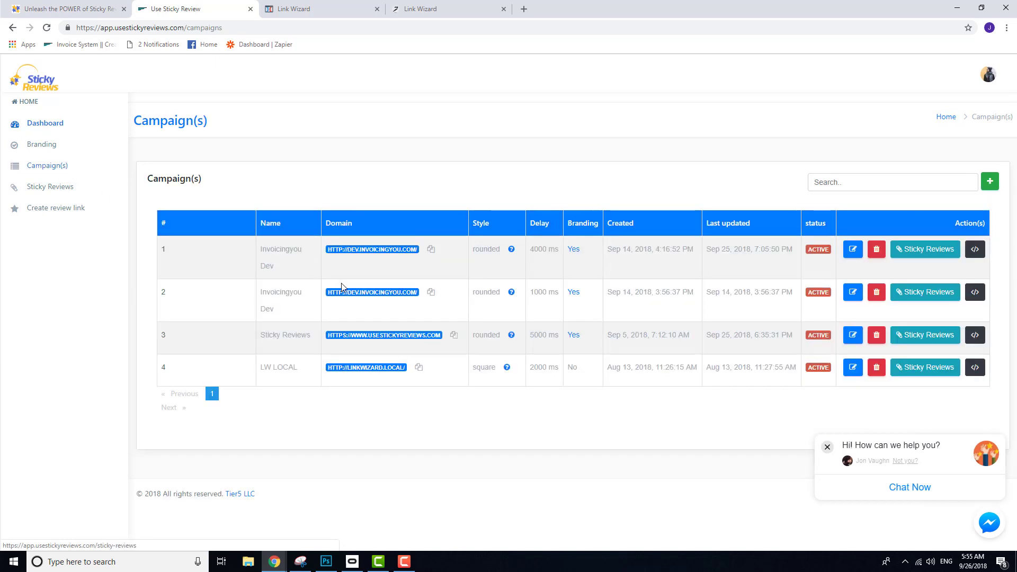
{"action": "left_click", "coordinate": [990, 181]}
{"action": "left_click", "coordinate": [262, 227]}
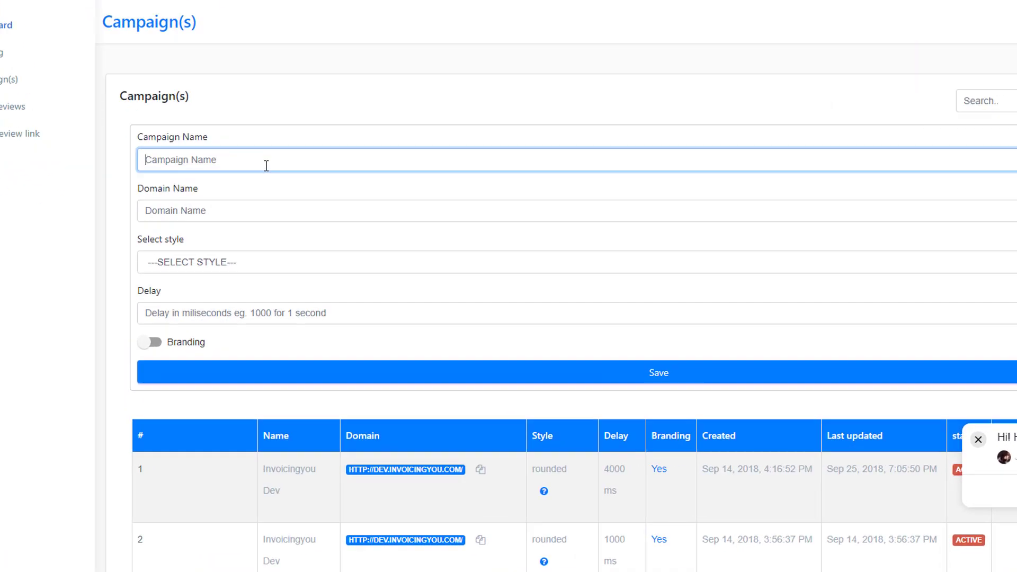
{"action": "type", "text": "Link Wizar"}
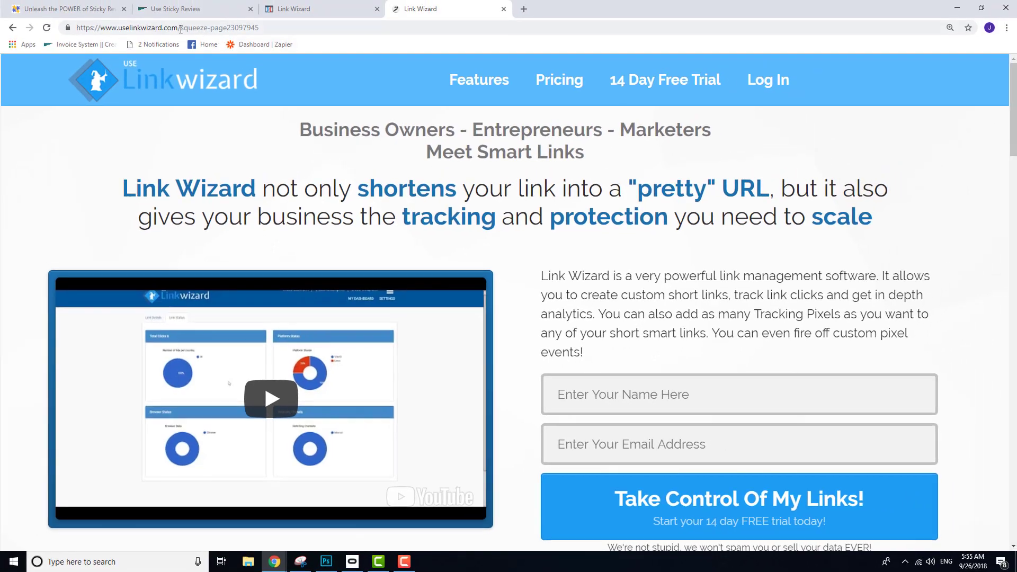
{"action": "left_click_drag", "start_coordinate": [180, 29], "coordinate": [66, 33]}
{"action": "key", "text": "ctrl+c"}
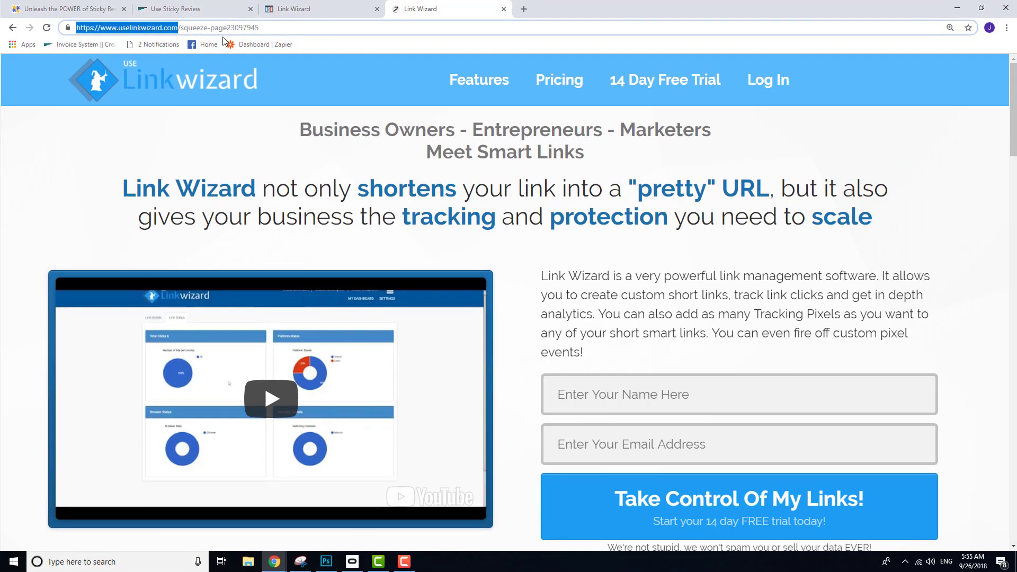
{"action": "left_click", "coordinate": [191, 7]}
{"action": "left_click", "coordinate": [207, 266]}
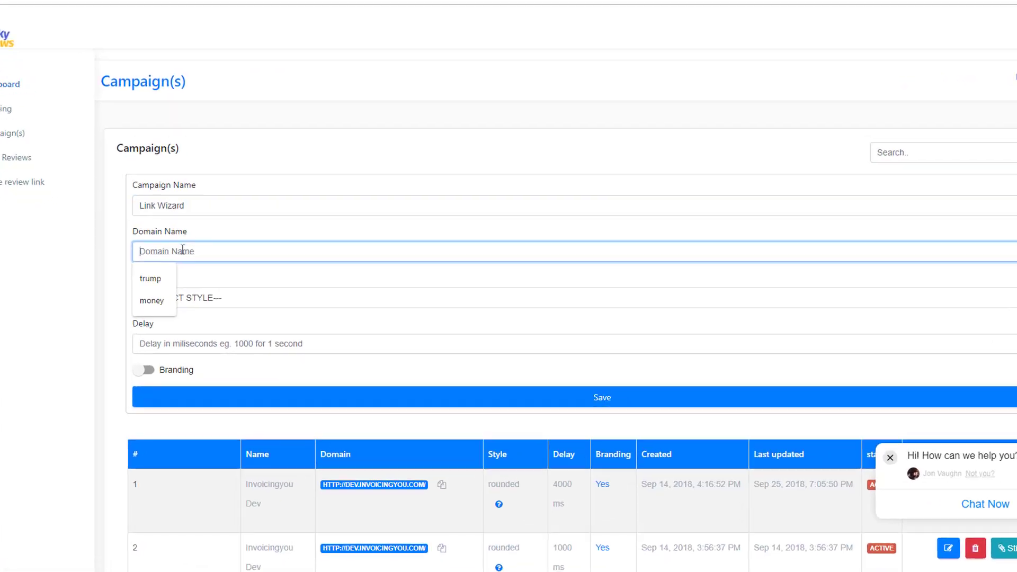
{"action": "key", "text": "ctrl+v"}
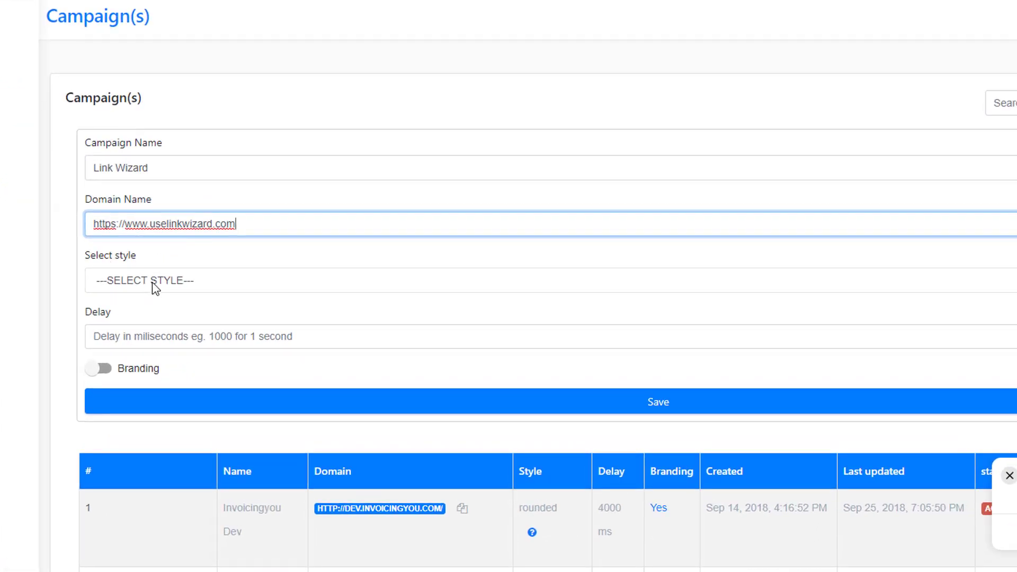
Choose the Rounded Corner style for the campaign and set its delay to 5000 milliseconds
{"action": "left_click", "coordinate": [154, 288]}
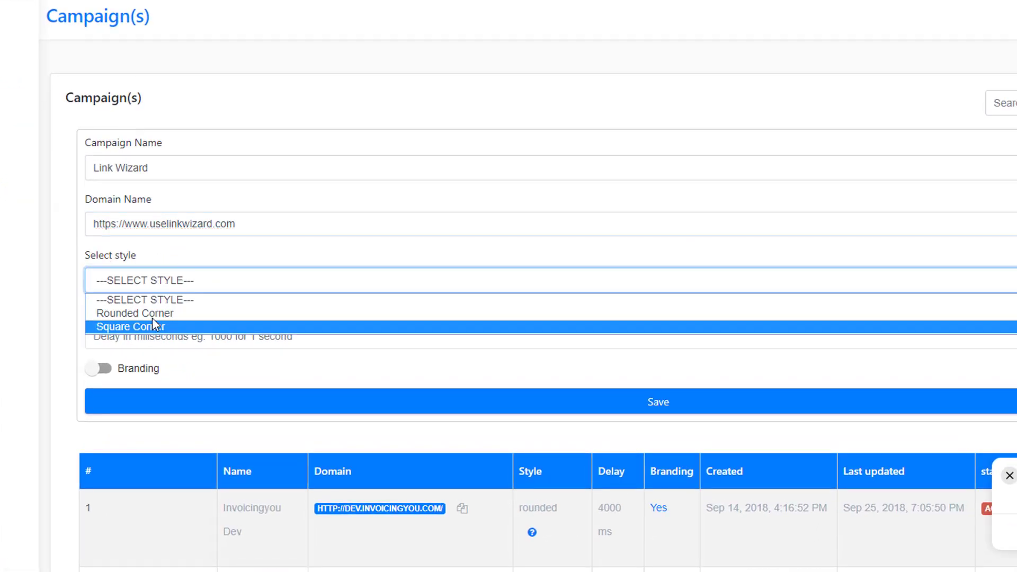
{"action": "left_click", "coordinate": [212, 311]}
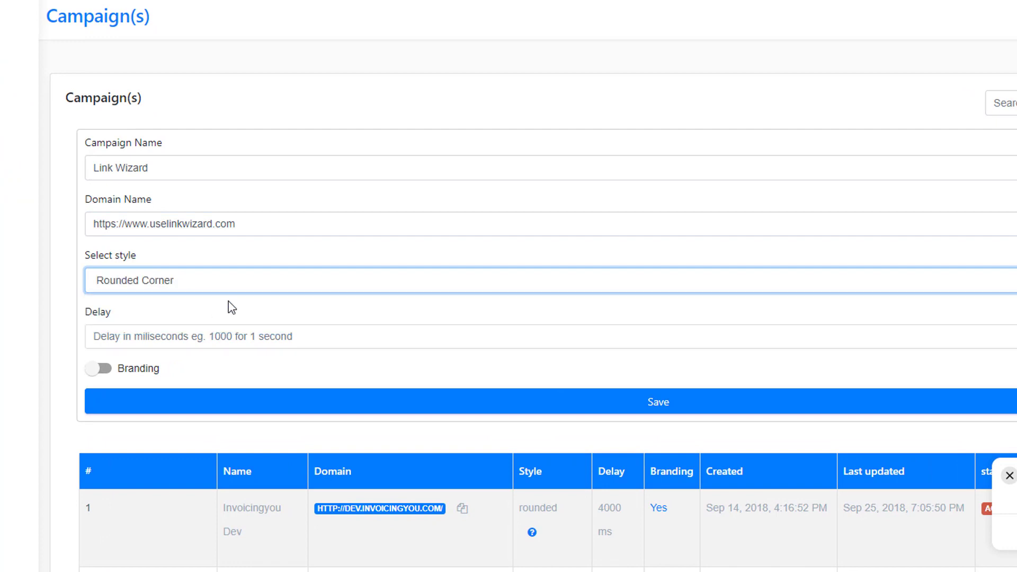
{"action": "left_click", "coordinate": [169, 286]}
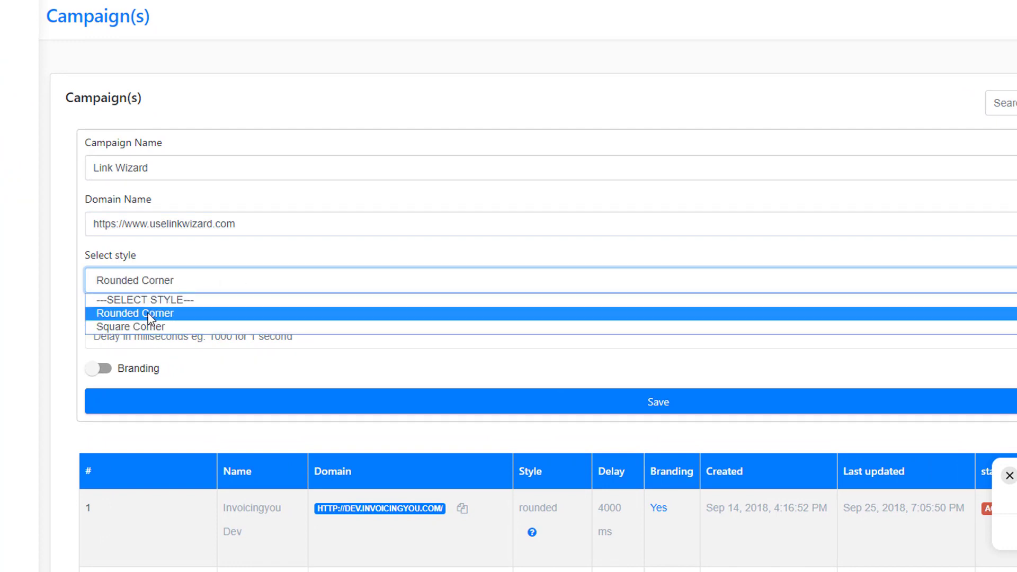
{"action": "left_click", "coordinate": [141, 313]}
{"action": "left_click", "coordinate": [187, 334]}
{"action": "type", "text": "5000"}
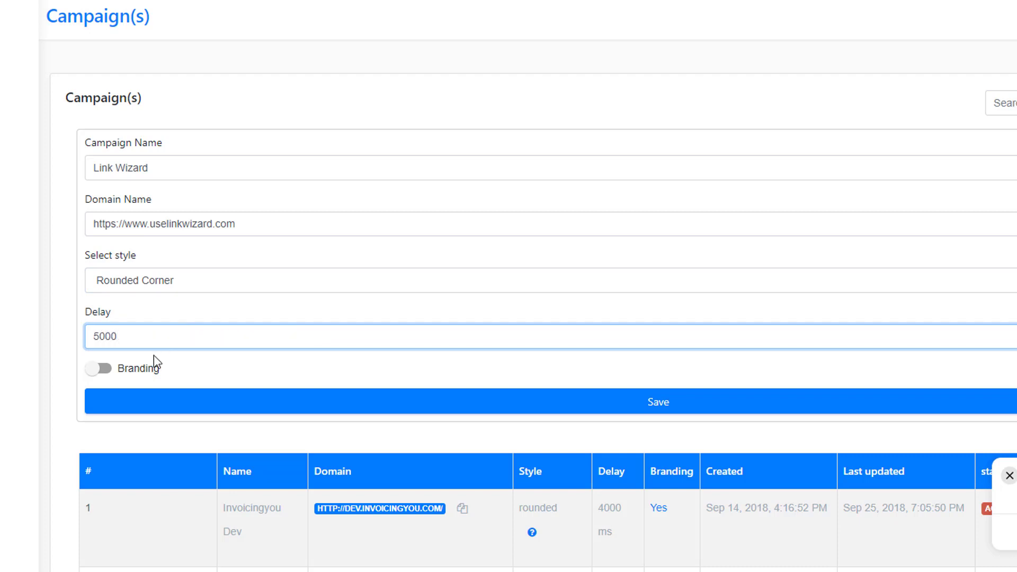
Turn on branding for the campaign with the Sticky Reviews brand and save the campaign
{"action": "left_click", "coordinate": [101, 372]}
{"action": "left_click", "coordinate": [526, 374]}
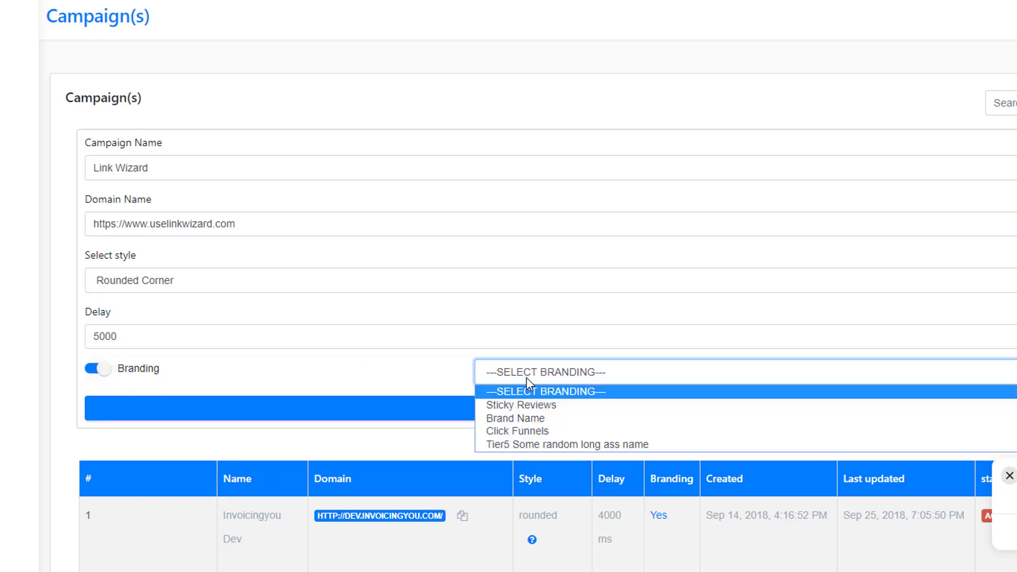
{"action": "left_click", "coordinate": [520, 405]}
{"action": "left_click", "coordinate": [561, 415]}
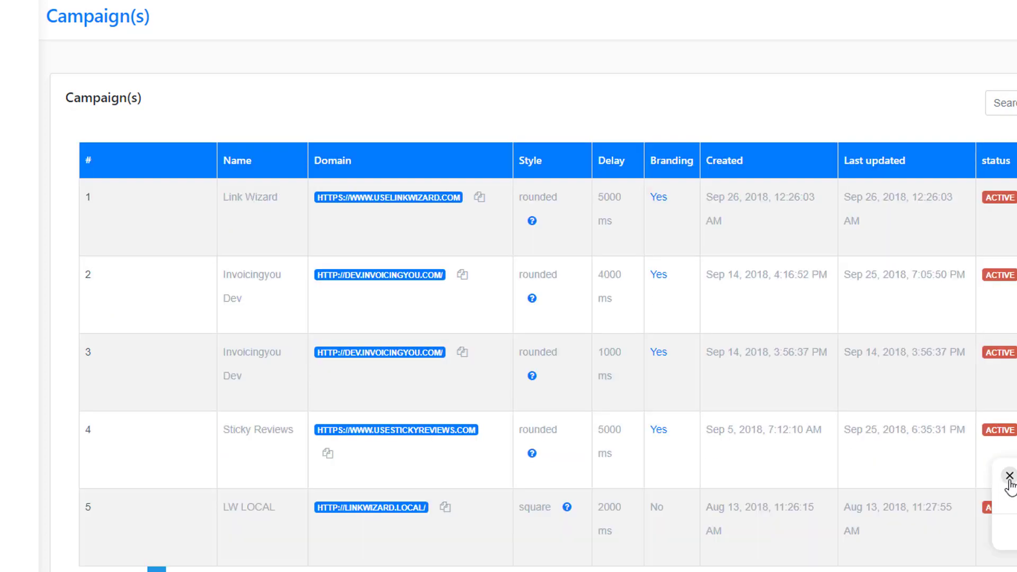
{"action": "left_click", "coordinate": [1010, 477]}
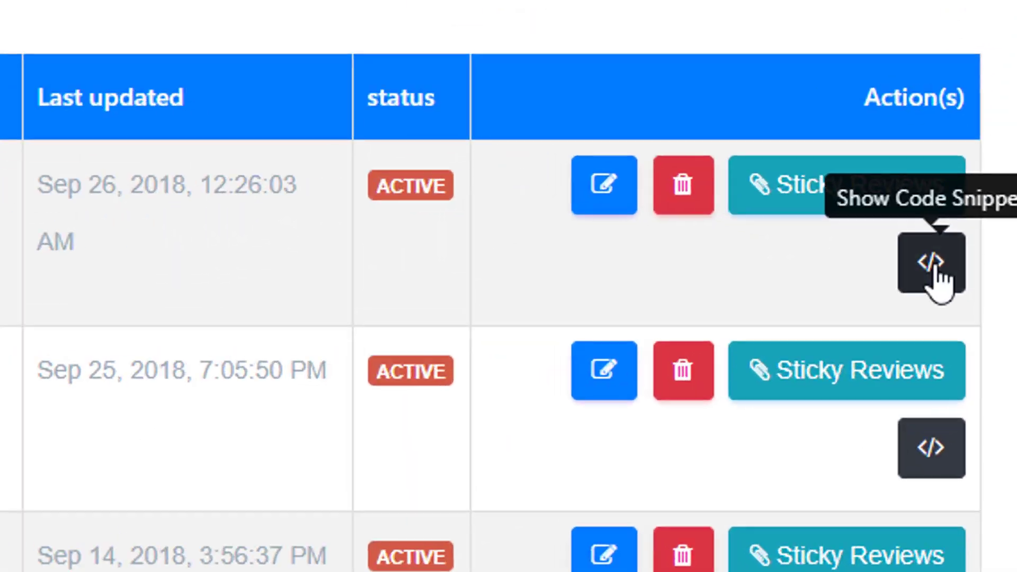
Copy the Link Wizard campaign's code snippet with its token into the footer tracking code of the ClickFunnels page, and save the page
{"action": "left_click", "coordinate": [966, 272]}
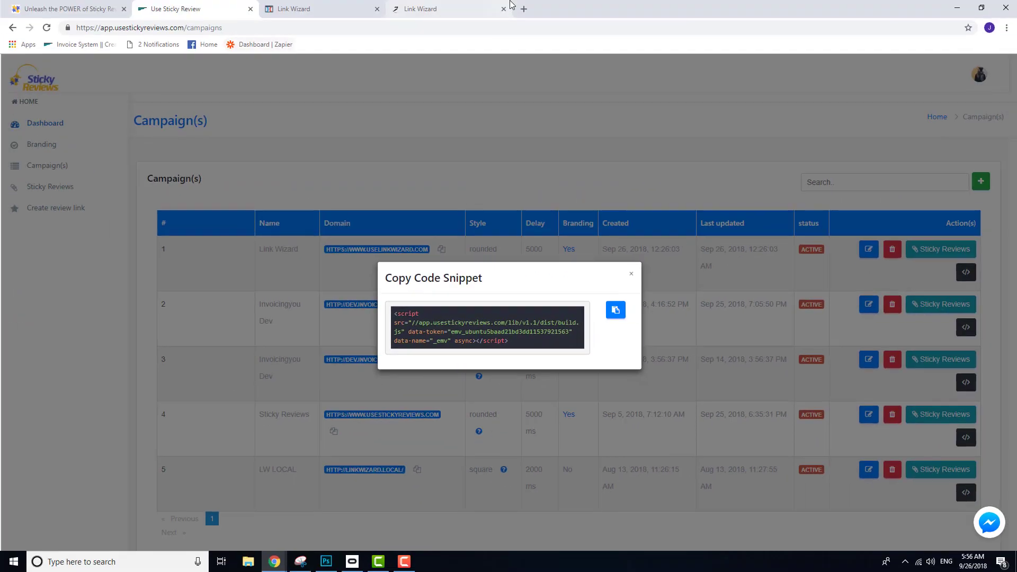
{"action": "left_click", "coordinate": [297, 9]}
{"action": "left_click", "coordinate": [165, 70]}
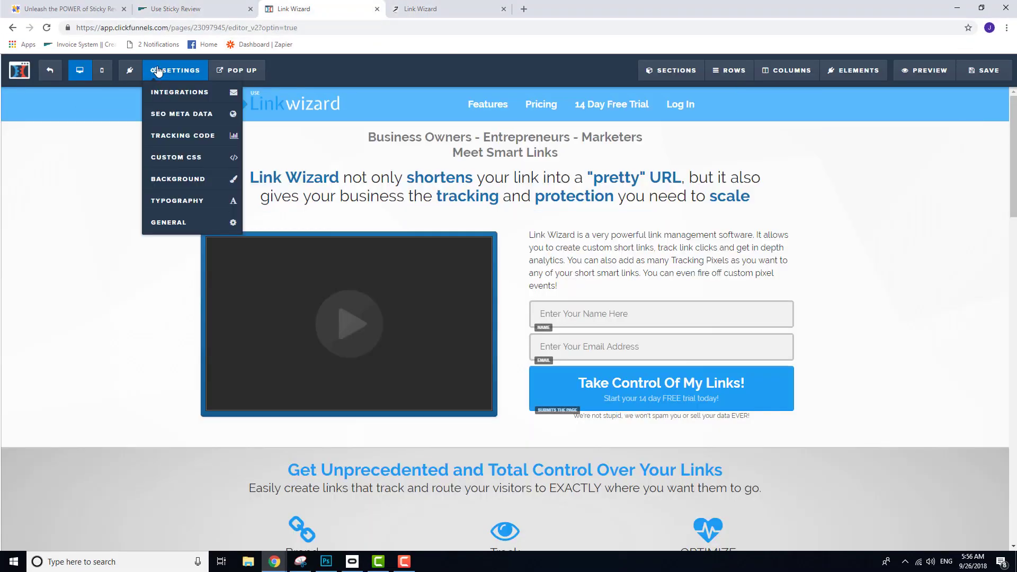
{"action": "left_click", "coordinate": [176, 136]}
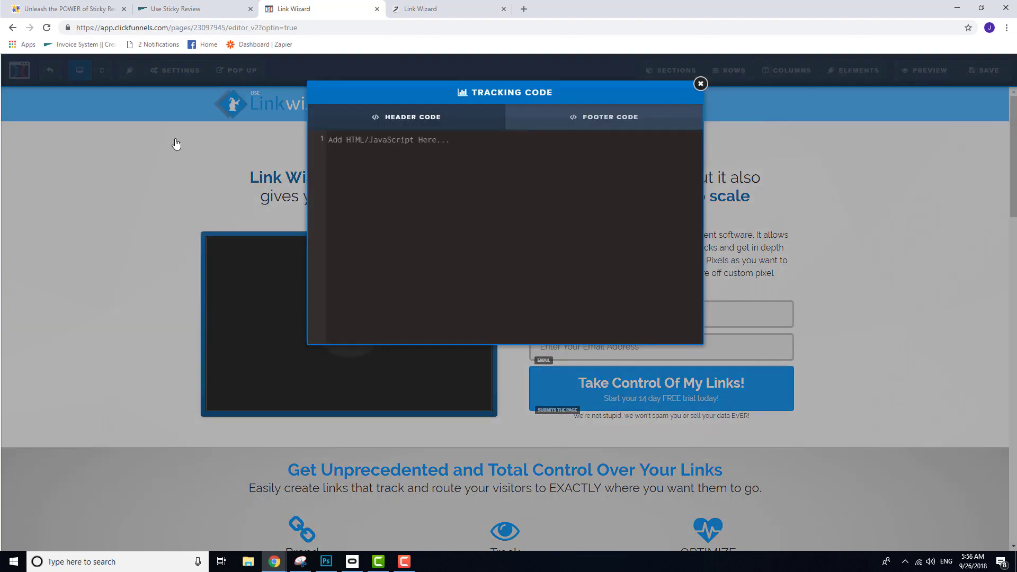
{"action": "left_click", "coordinate": [622, 123]}
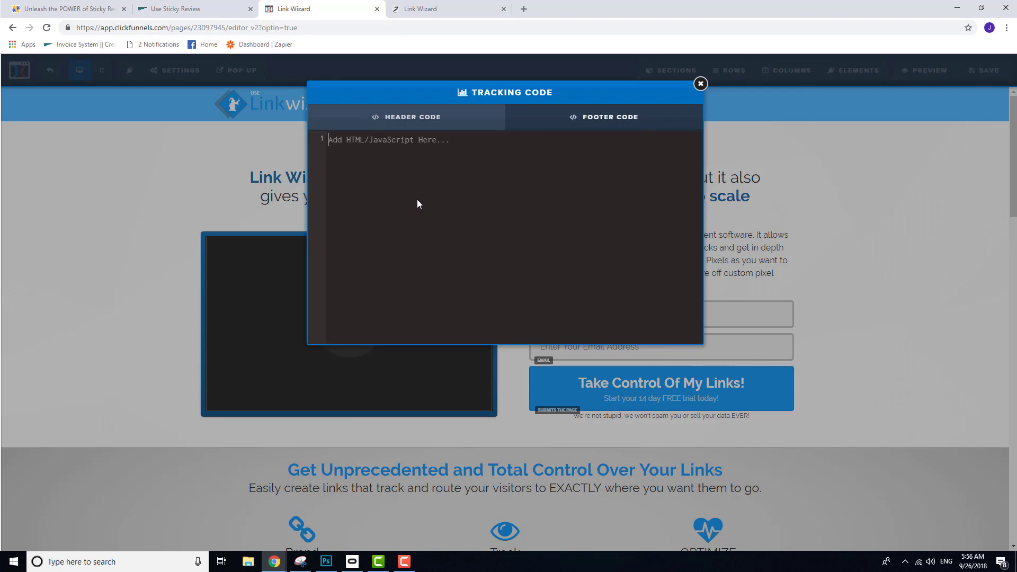
{"action": "key", "text": "ctrl+v"}
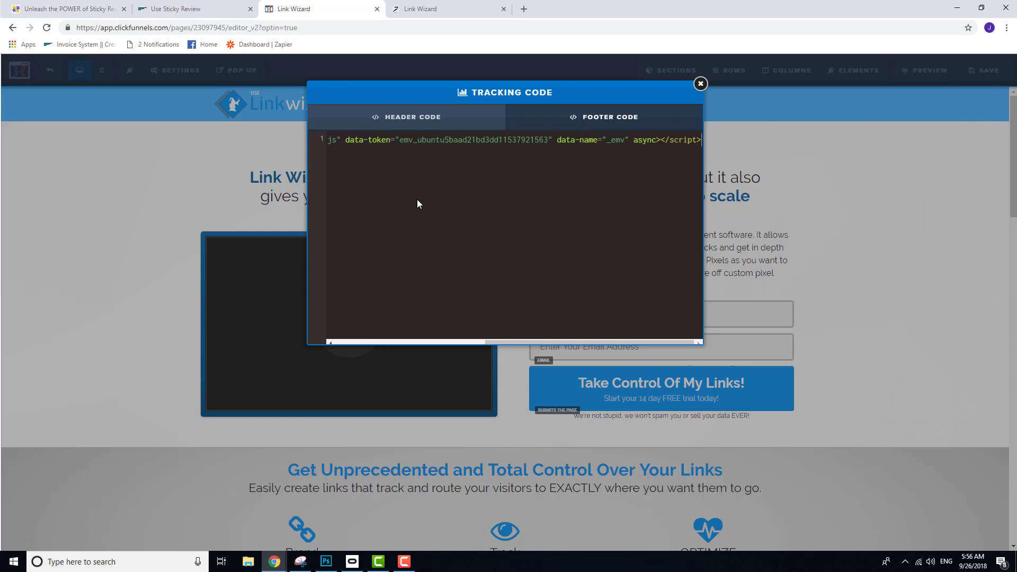
{"action": "left_click", "coordinate": [902, 174]}
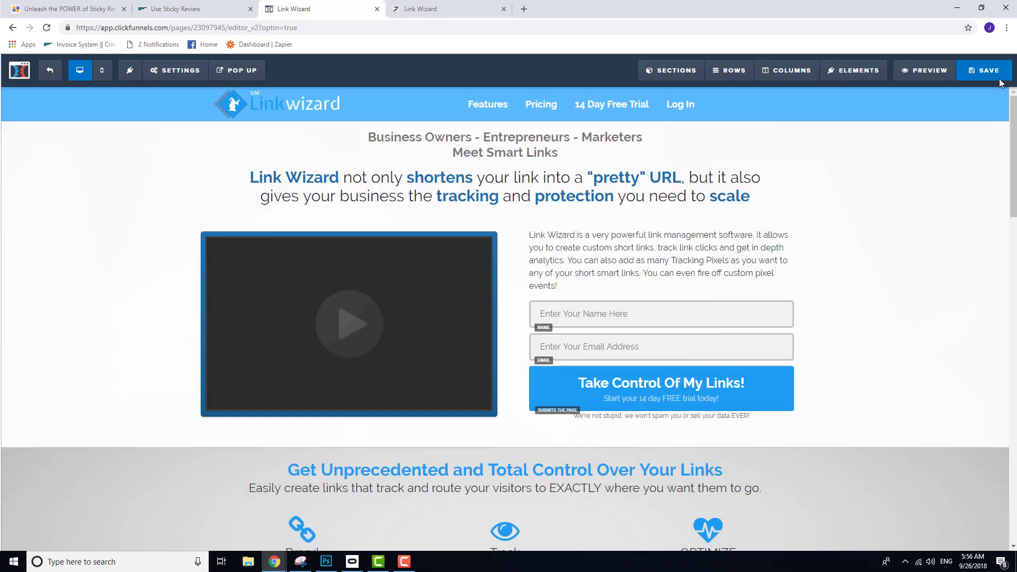
{"action": "left_click", "coordinate": [996, 77]}
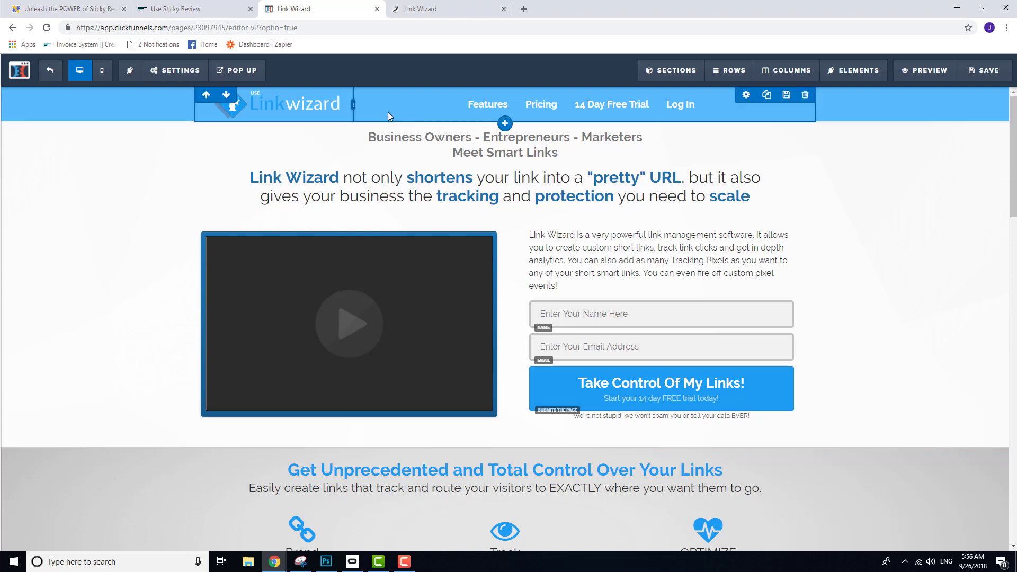
Check the footer tracking code in the page settings and save the ClickFunnels page again
{"action": "left_click", "coordinate": [175, 70]}
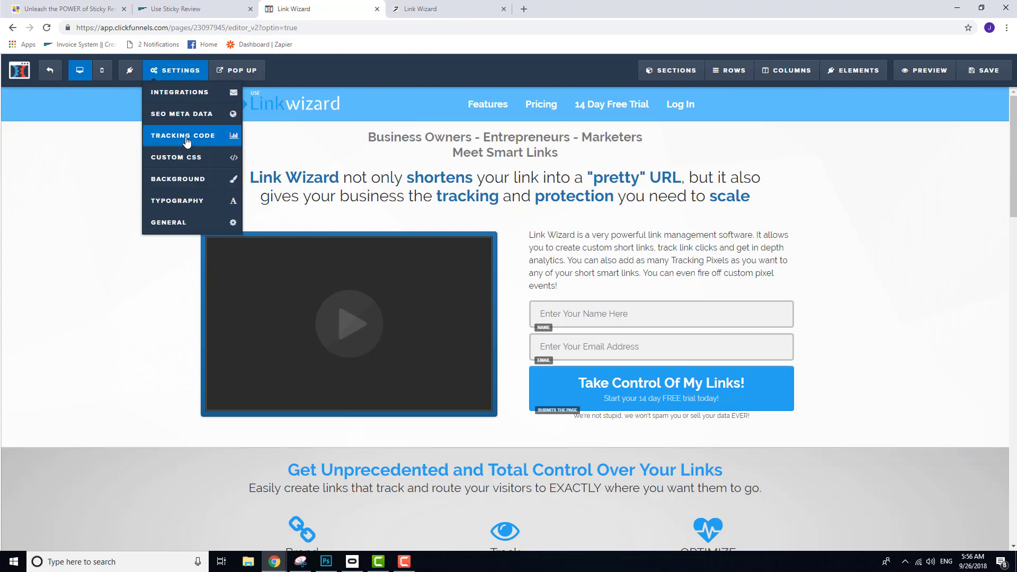
{"action": "left_click", "coordinate": [184, 144]}
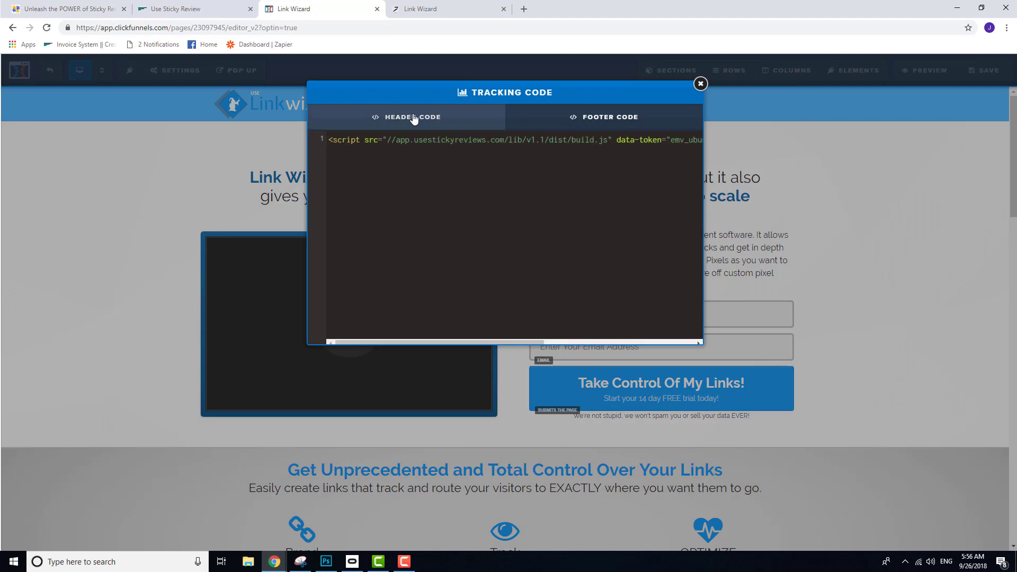
{"action": "left_click", "coordinate": [701, 85]}
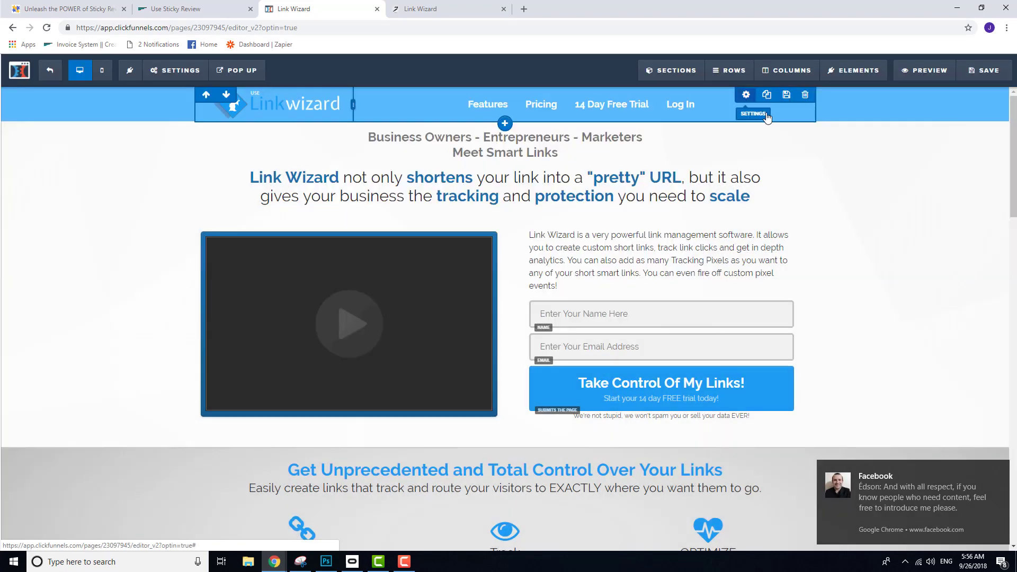
{"action": "left_click", "coordinate": [984, 70]}
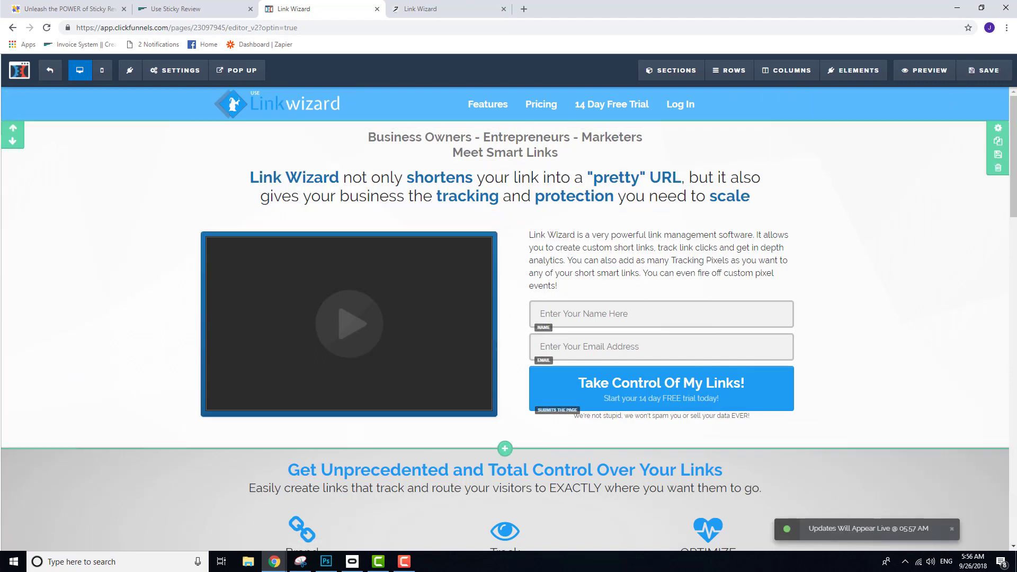
Return to Sticky Reviews, copy the campaign's code snippet again and dismiss the snippet dialog
{"action": "left_click", "coordinate": [191, 7]}
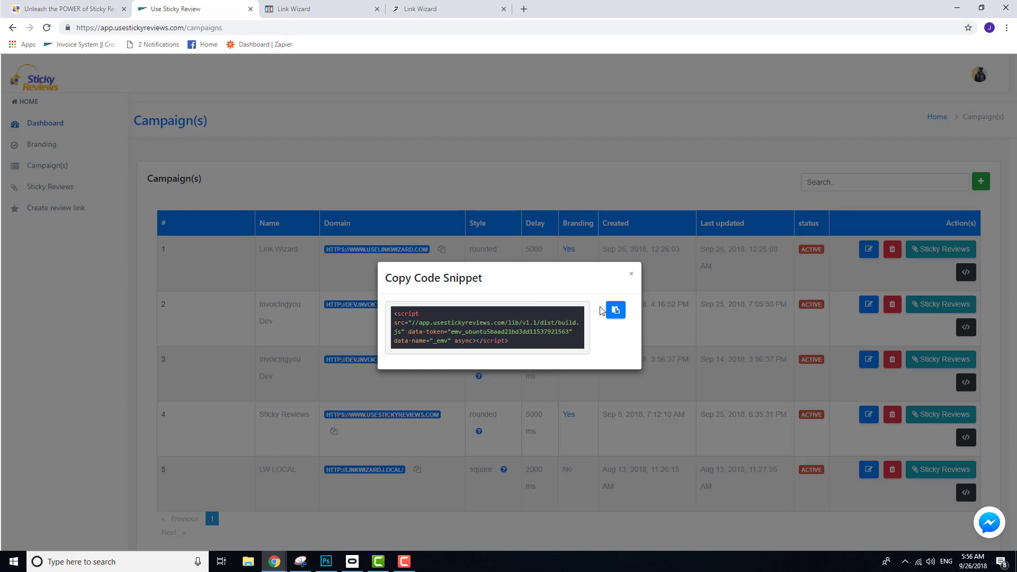
{"action": "left_click", "coordinate": [615, 311]}
{"action": "left_click", "coordinate": [608, 161]}
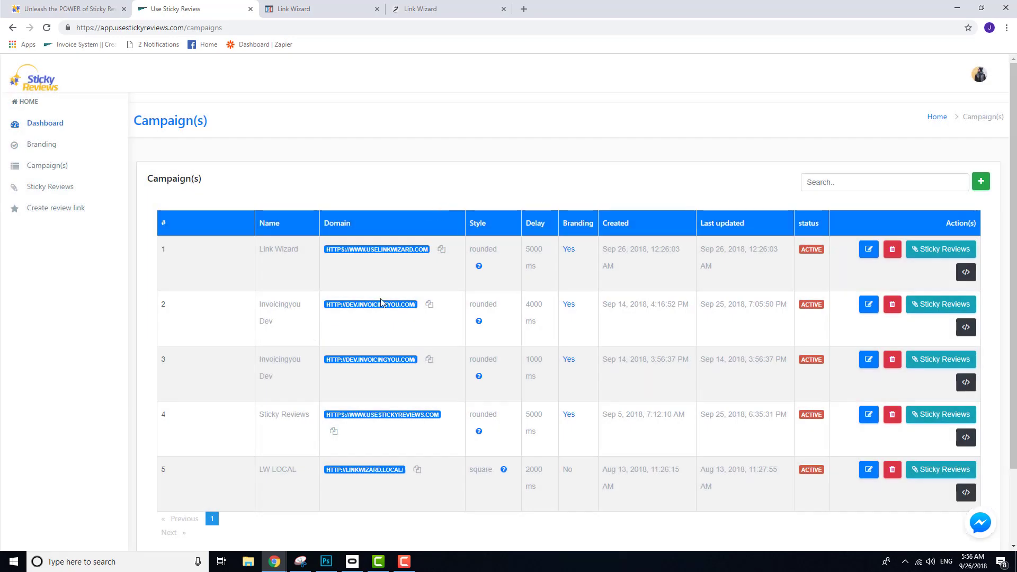
Start a new sticky review and enter the reviewer's full name as the sticky review name
{"action": "left_click", "coordinate": [43, 190]}
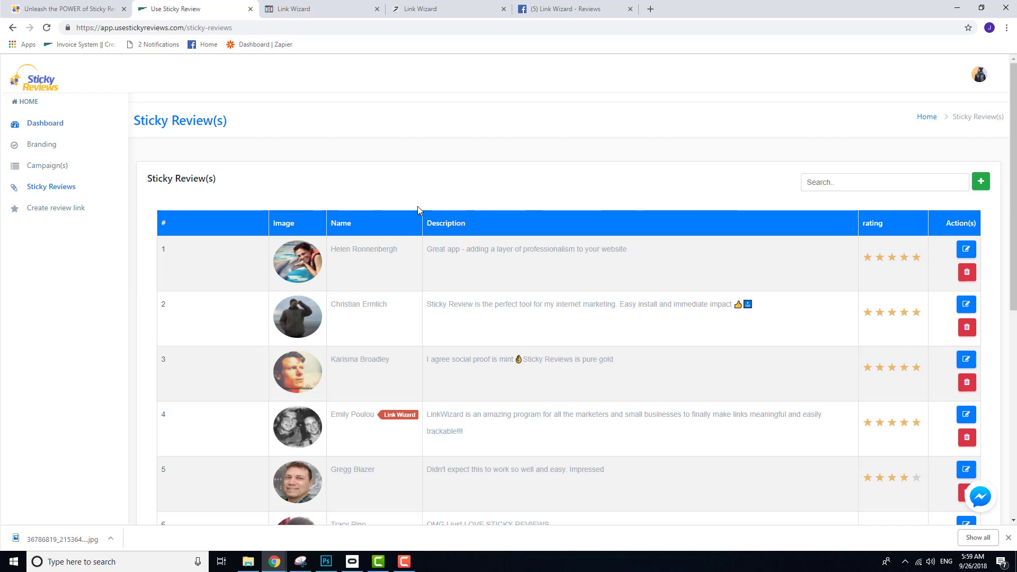
{"action": "left_click", "coordinate": [981, 183]}
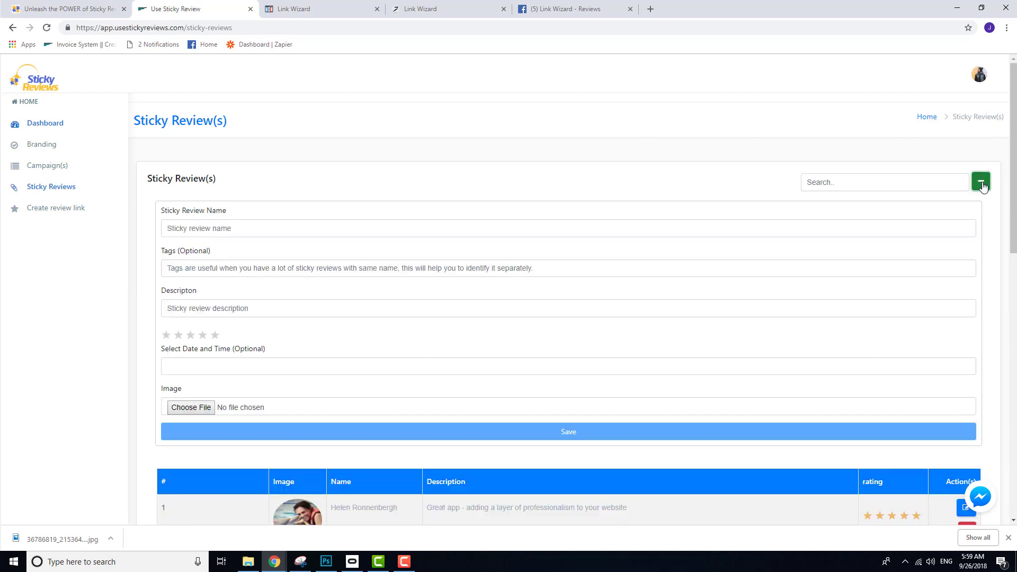
{"action": "left_click", "coordinate": [359, 236]}
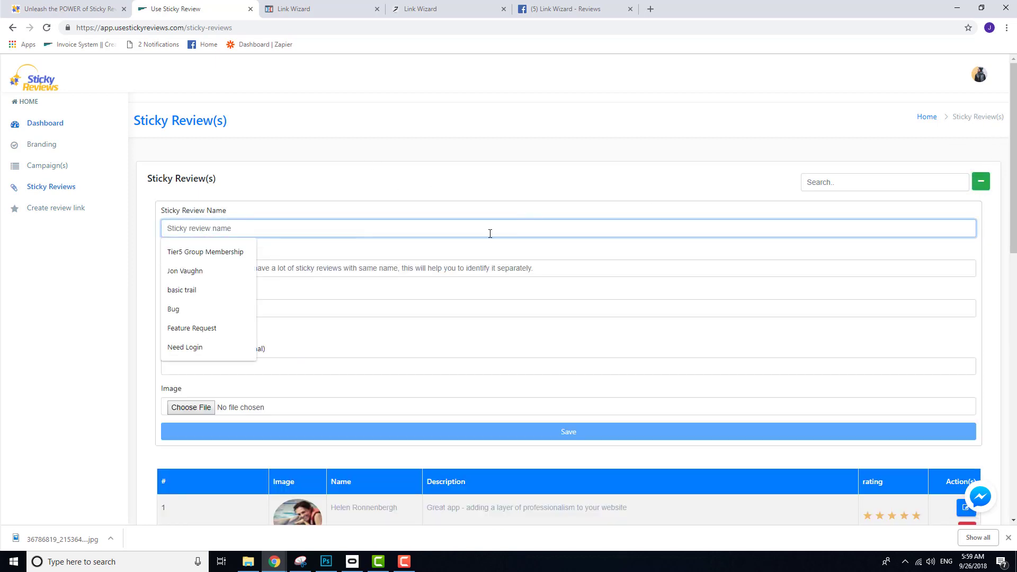
{"action": "key", "text": "Down"}
{"action": "key", "text": "Down"}
{"action": "key", "text": "Return"}
{"action": "key", "text": "Tab"}
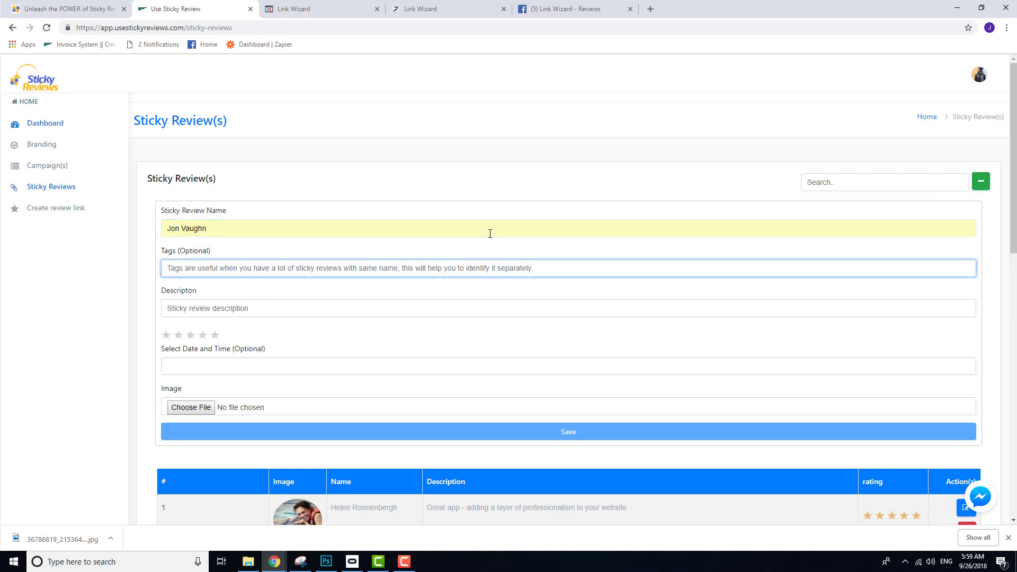
Tag the sticky review as Link Wizard and set its description to "Some great review"
{"action": "type", "text": "Link Wi"}
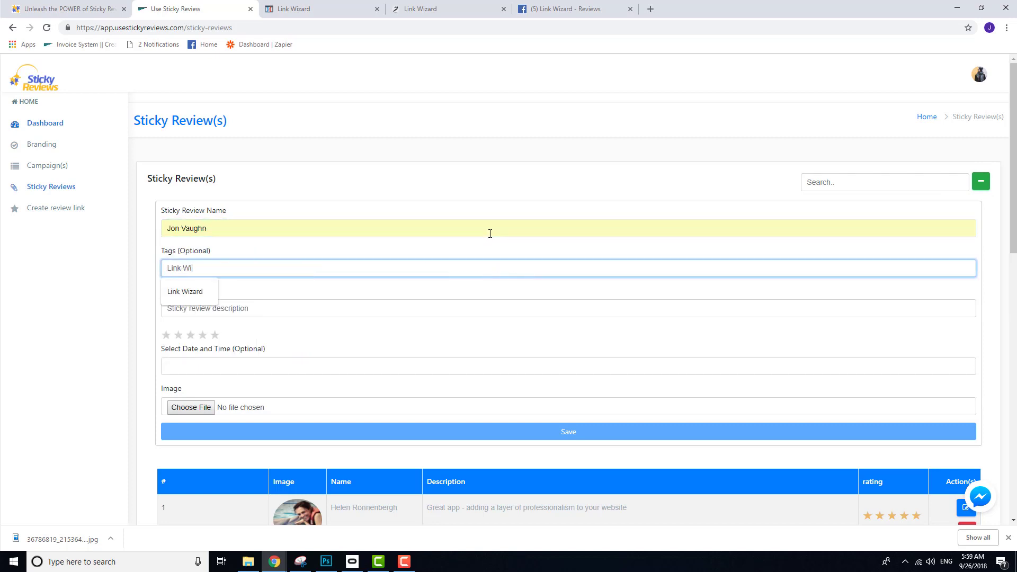
{"action": "type", "text": "zard"}
{"action": "left_click", "coordinate": [268, 257]}
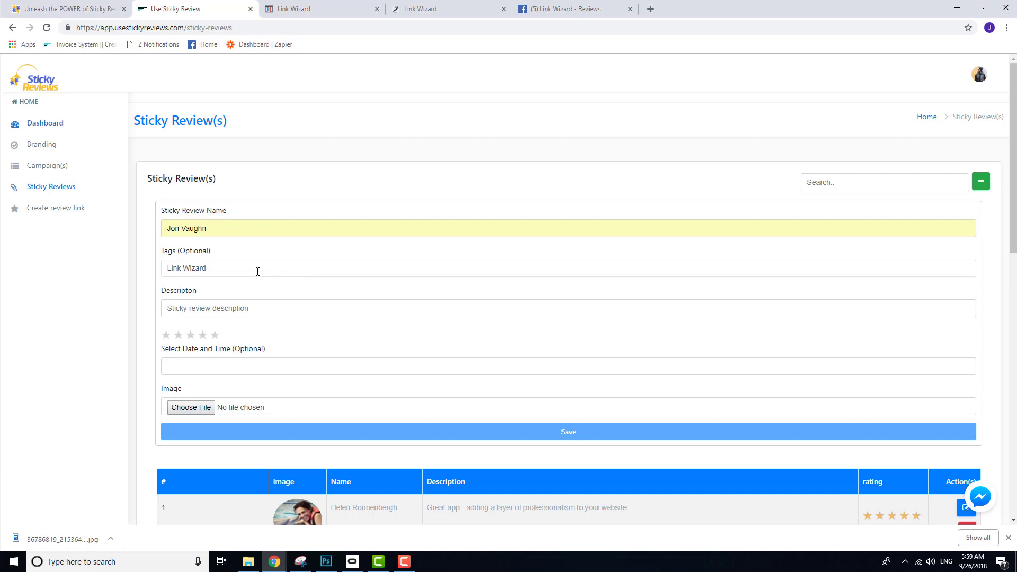
{"action": "left_click", "coordinate": [241, 308]}
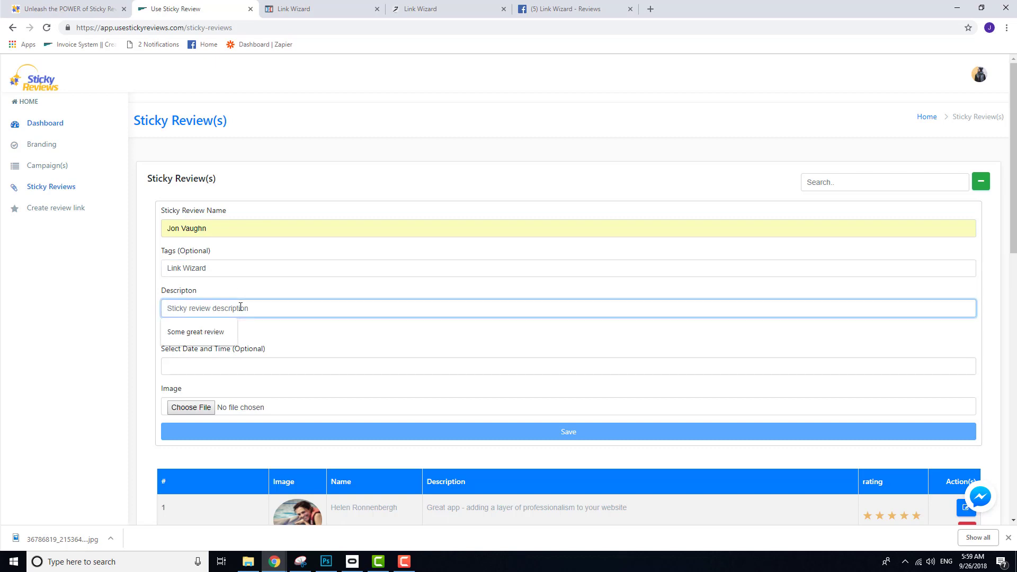
{"action": "left_click", "coordinate": [182, 333]}
Date the sticky review 9/25/2018, 2:00 AM and give it a five-star rating
{"action": "left_click", "coordinate": [191, 366]}
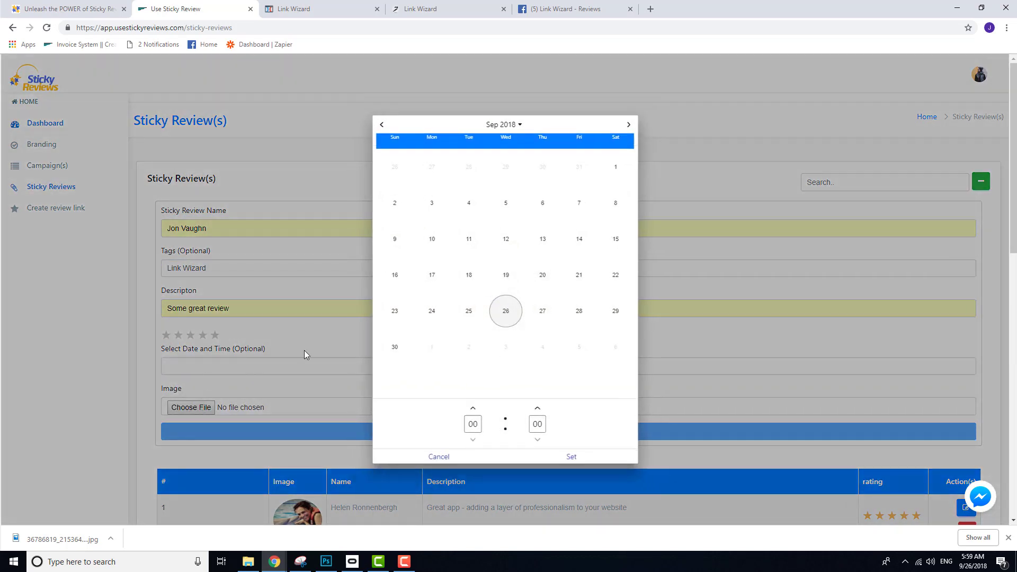
{"action": "left_click", "coordinate": [464, 320]}
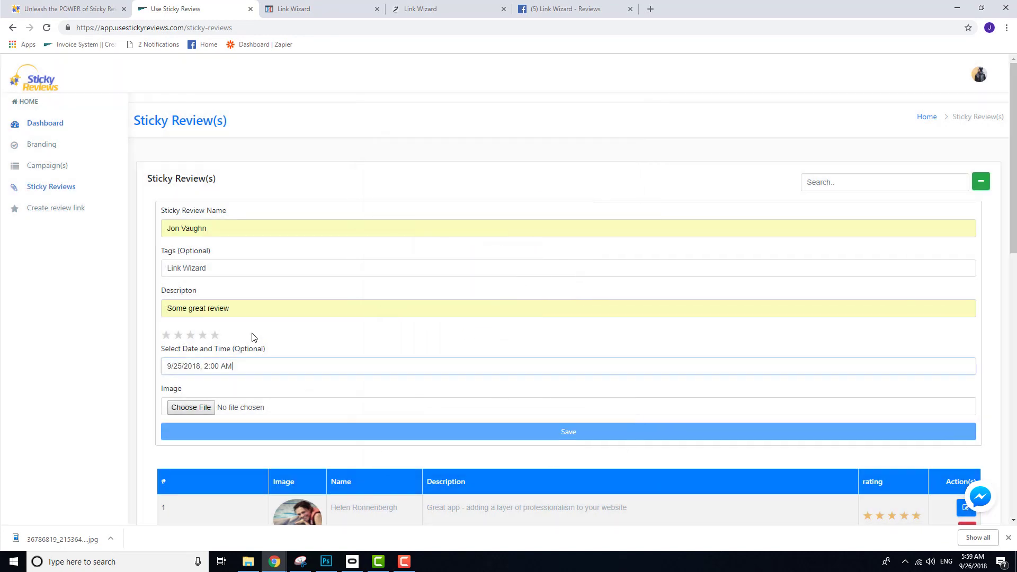
{"action": "left_click", "coordinate": [214, 335]}
Attach the recent image em.jpg to the sticky review and save the review
{"action": "left_click", "coordinate": [203, 407]}
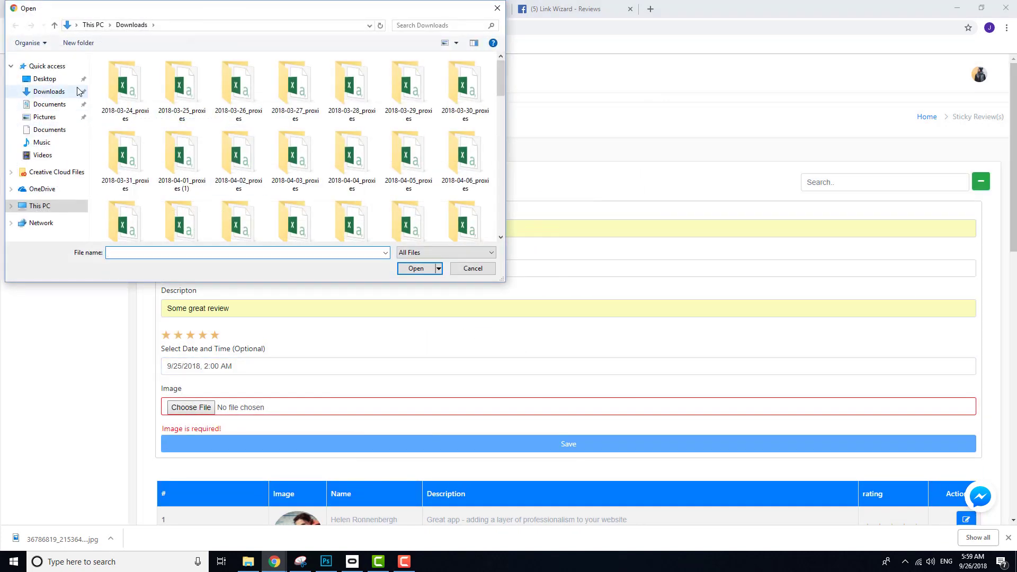
{"action": "left_click", "coordinate": [44, 118]}
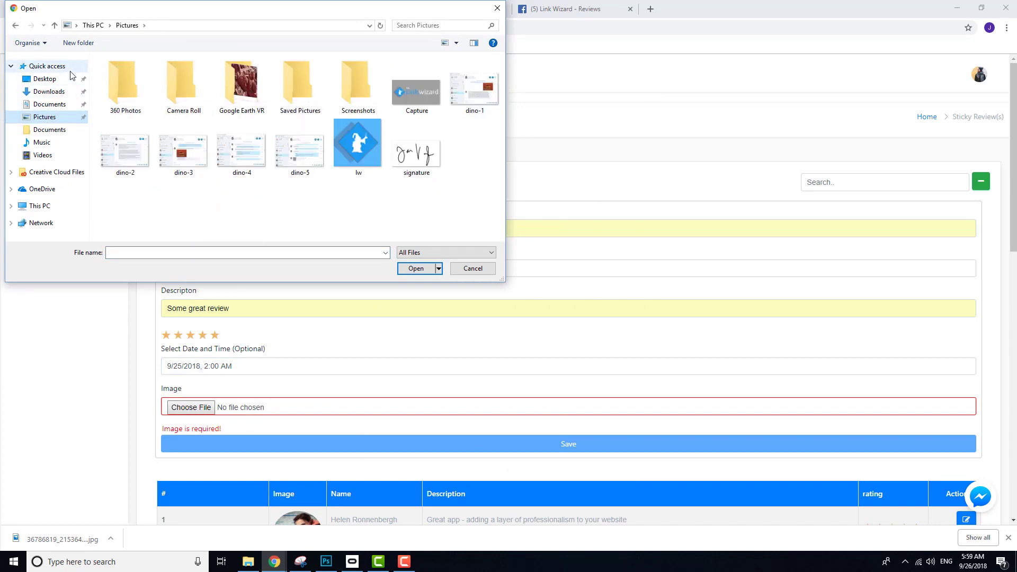
{"action": "left_click", "coordinate": [47, 67]}
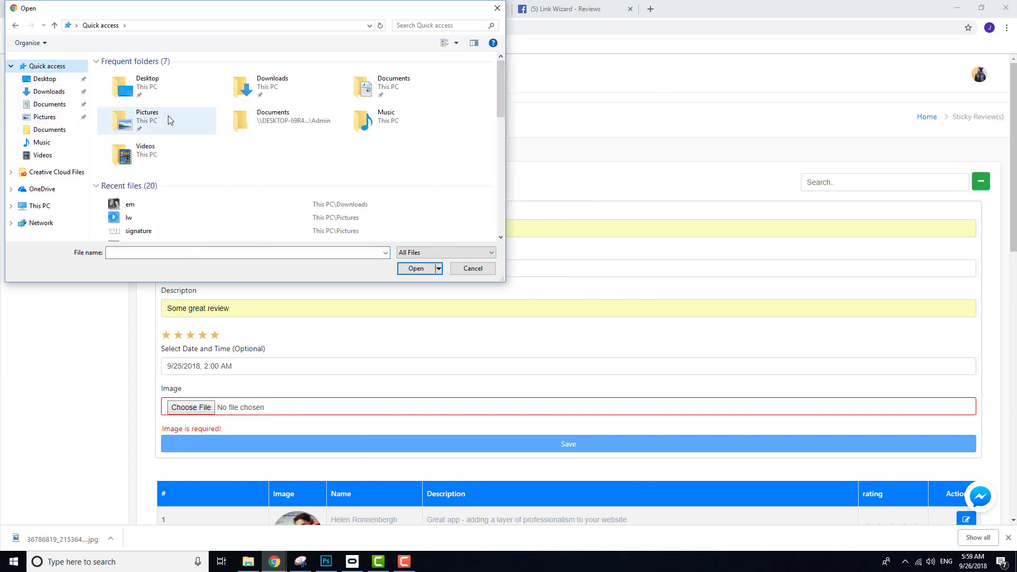
{"action": "left_click", "coordinate": [129, 204]}
{"action": "left_click", "coordinate": [416, 269]}
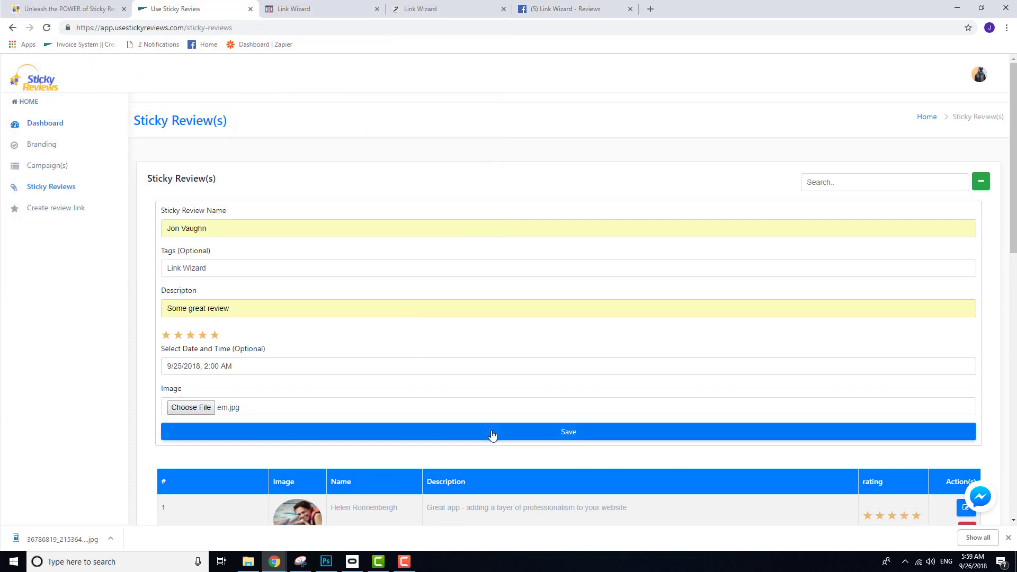
{"action": "left_click", "coordinate": [543, 440]}
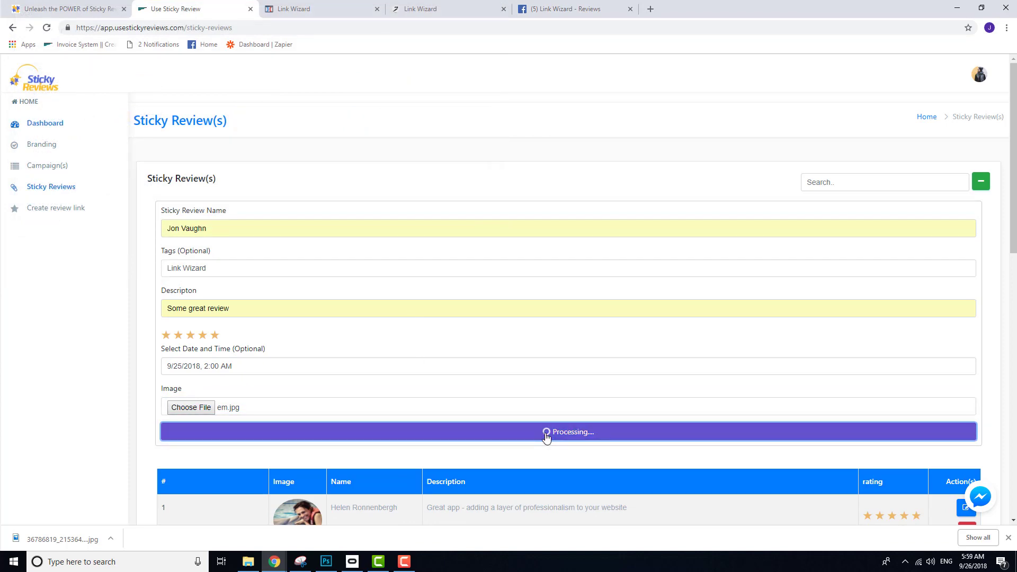
Assign the new sticky review tagged Link Wizard to the Link Wizard campaign and save the assignment
{"action": "scroll", "coordinate": [356, 237], "scroll_direction": "down", "scroll_amount": 12}
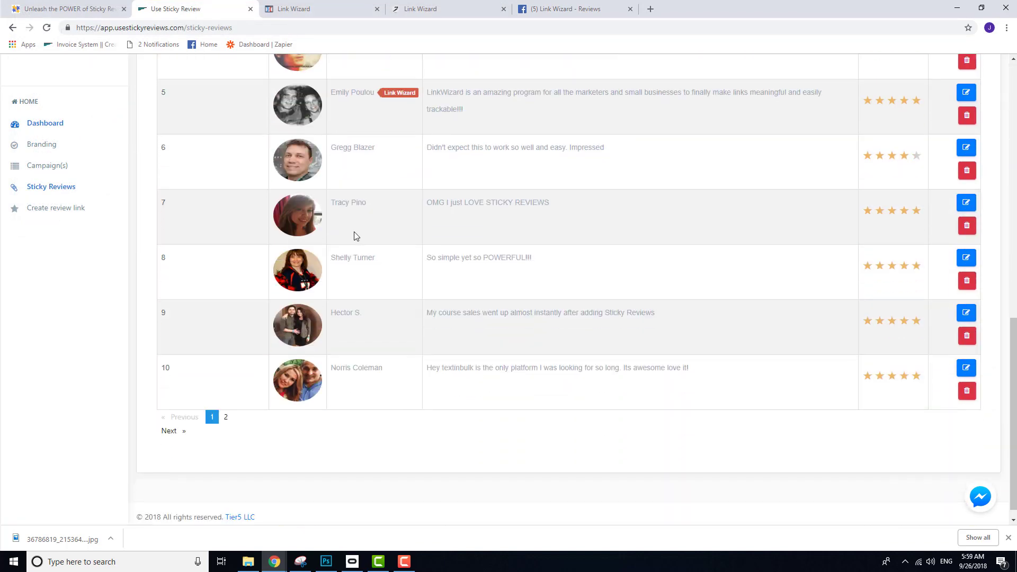
{"action": "scroll", "coordinate": [344, 148], "scroll_direction": "up", "scroll_amount": 3}
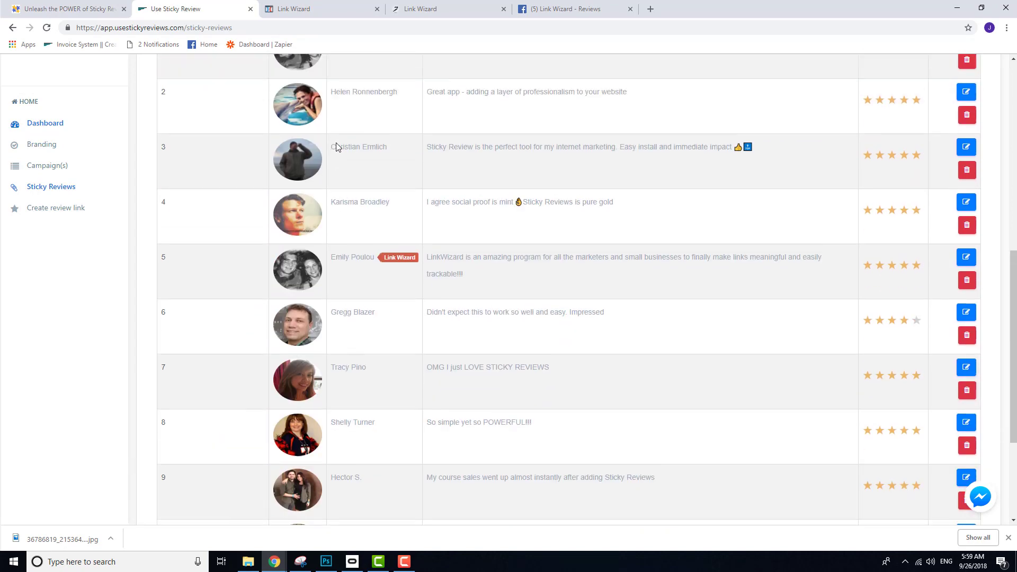
{"action": "scroll", "coordinate": [60, 257], "scroll_direction": "down", "scroll_amount": 4}
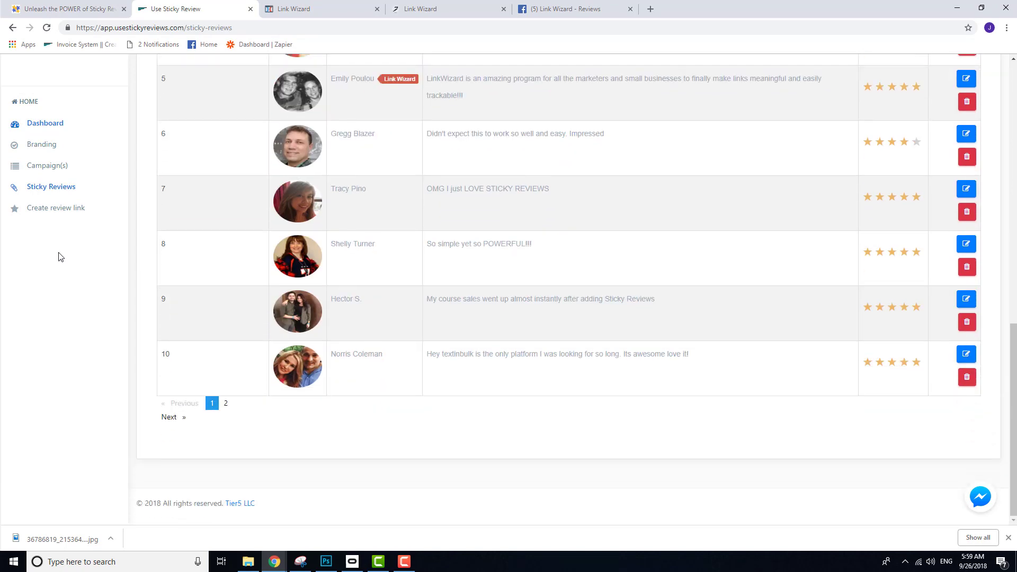
{"action": "left_click", "coordinate": [48, 165]}
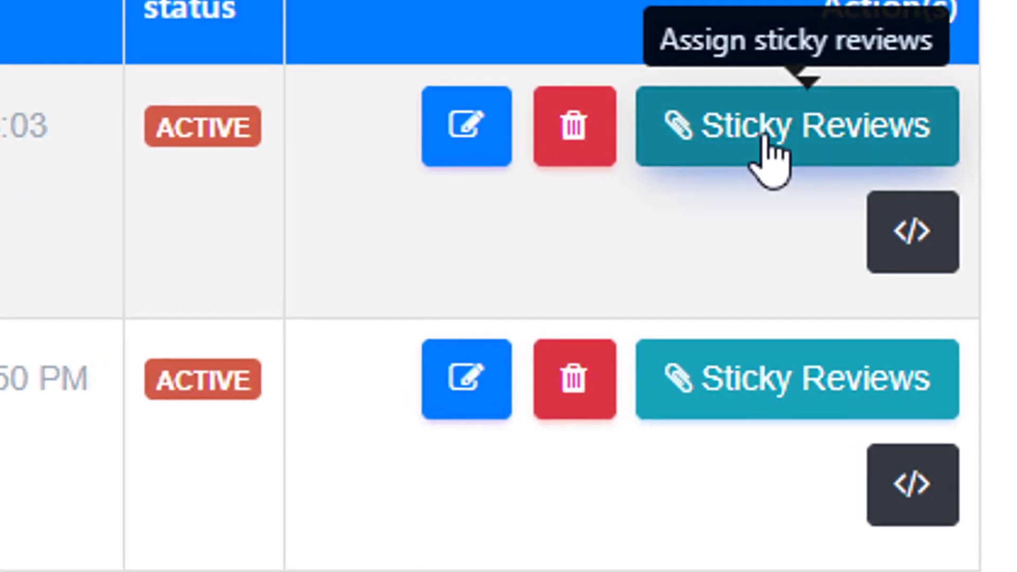
{"action": "left_click", "coordinate": [933, 259]}
{"action": "left_click", "coordinate": [565, 336]}
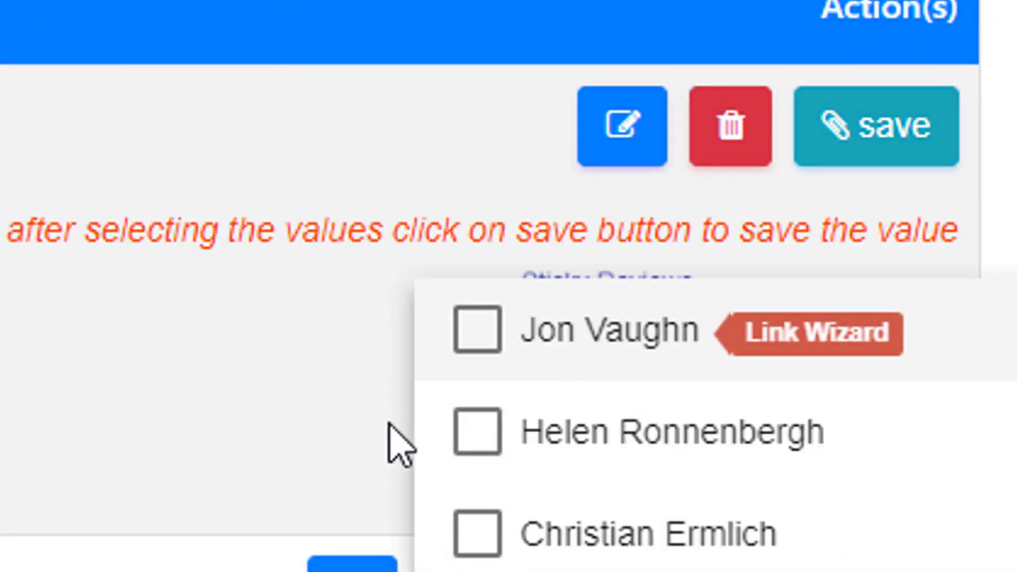
{"action": "left_click", "coordinate": [470, 340]}
{"action": "left_click", "coordinate": [351, 366]}
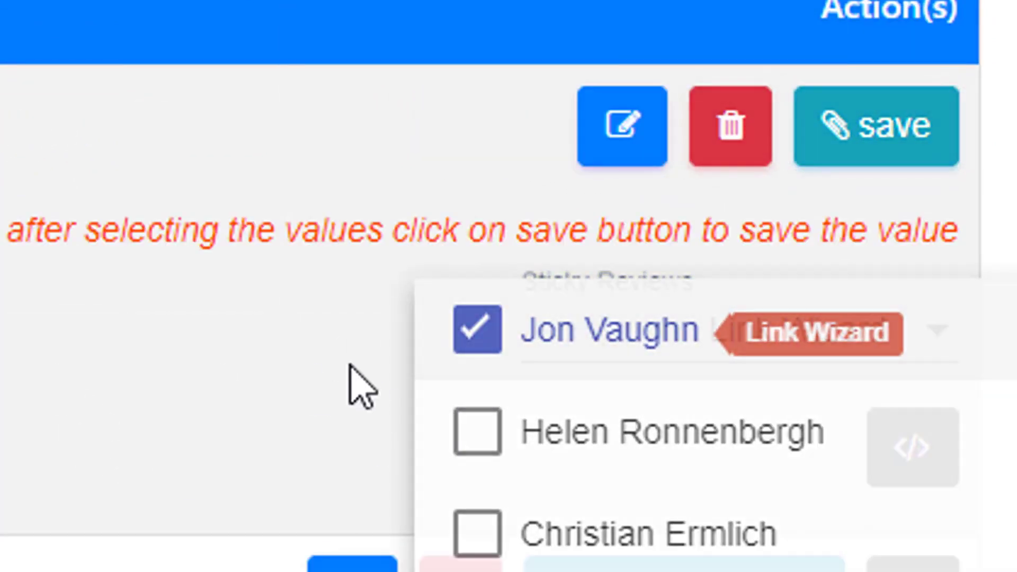
{"action": "left_click", "coordinate": [847, 132]}
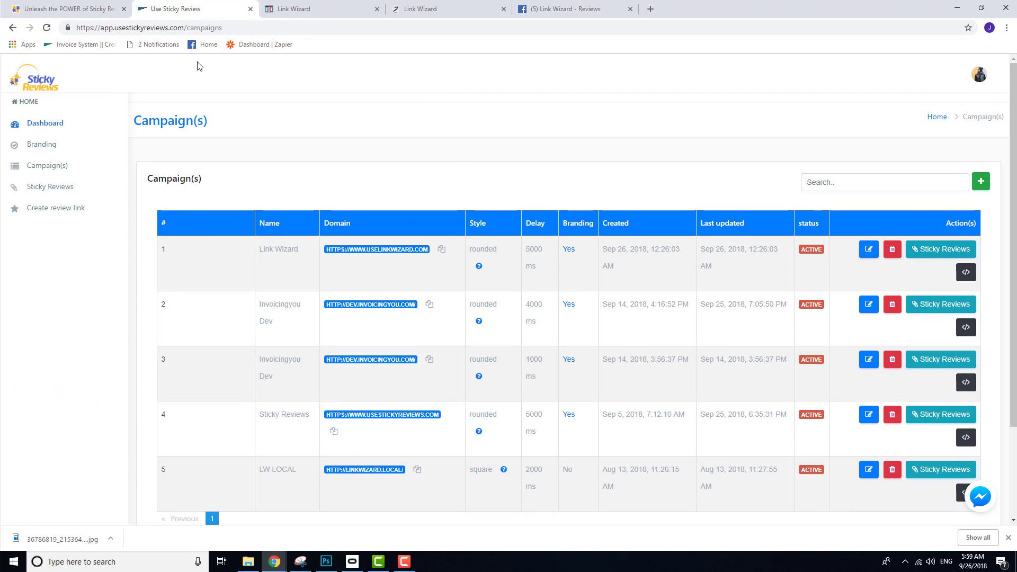
Reload the Link Wizard landing page, examine the sticky review popup, and check where its Sticky Reviews branding link leads
{"action": "left_click", "coordinate": [421, 9]}
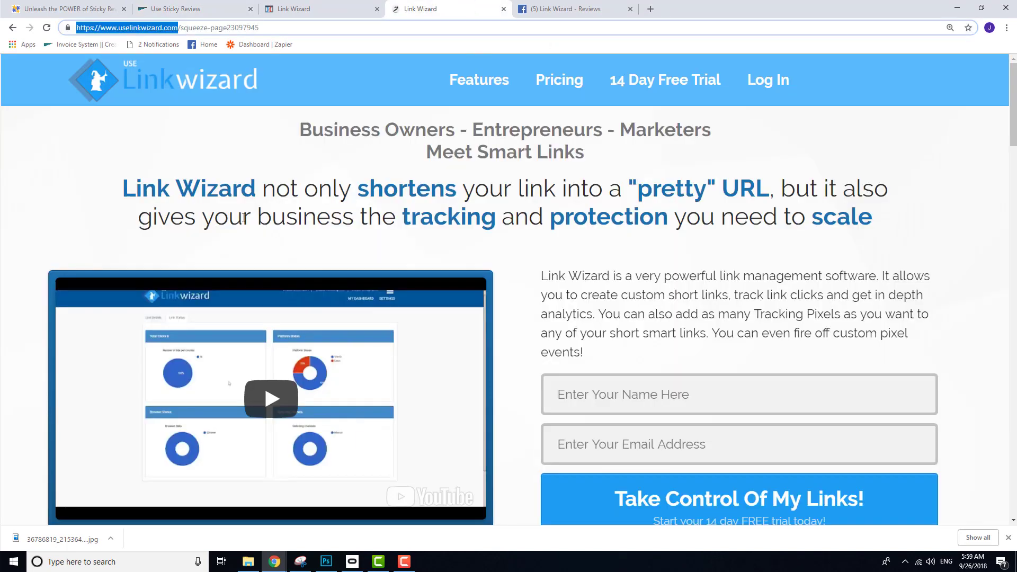
{"action": "key", "text": "Return"}
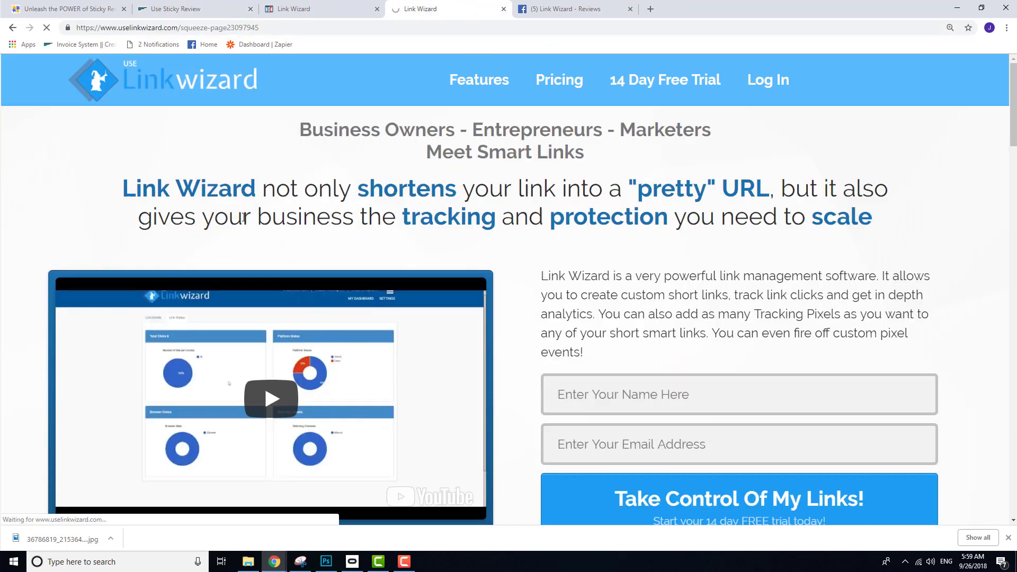
{"action": "left_click", "coordinate": [1008, 538]}
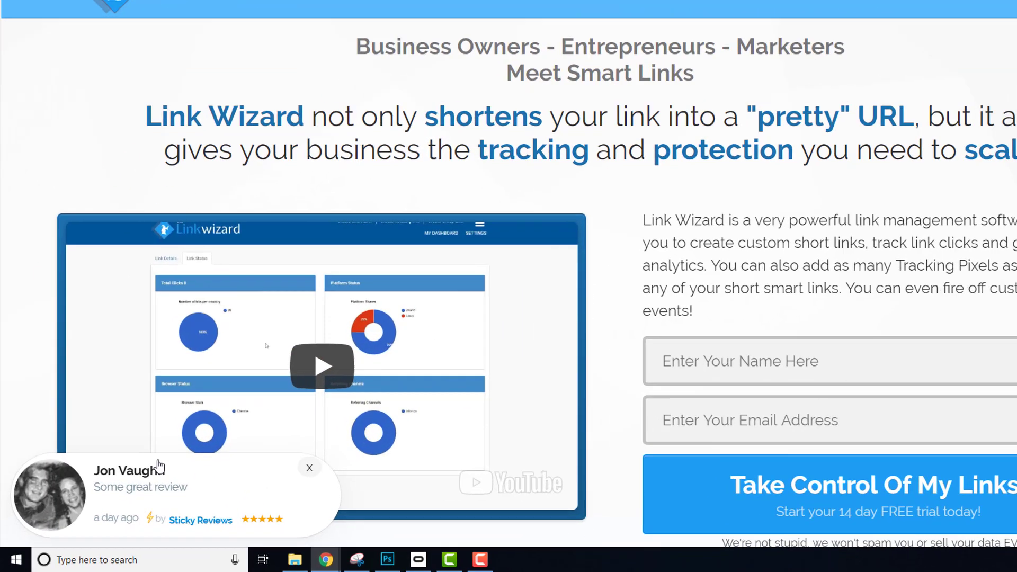
{"action": "key", "text": "ctrl+minus"}
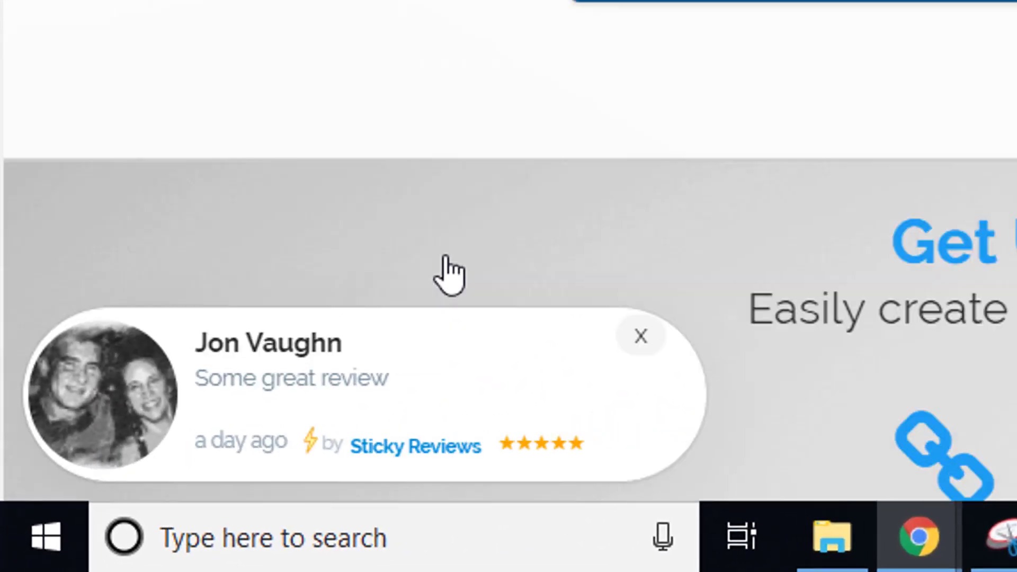
{"action": "key", "text": "ctrl+minus"}
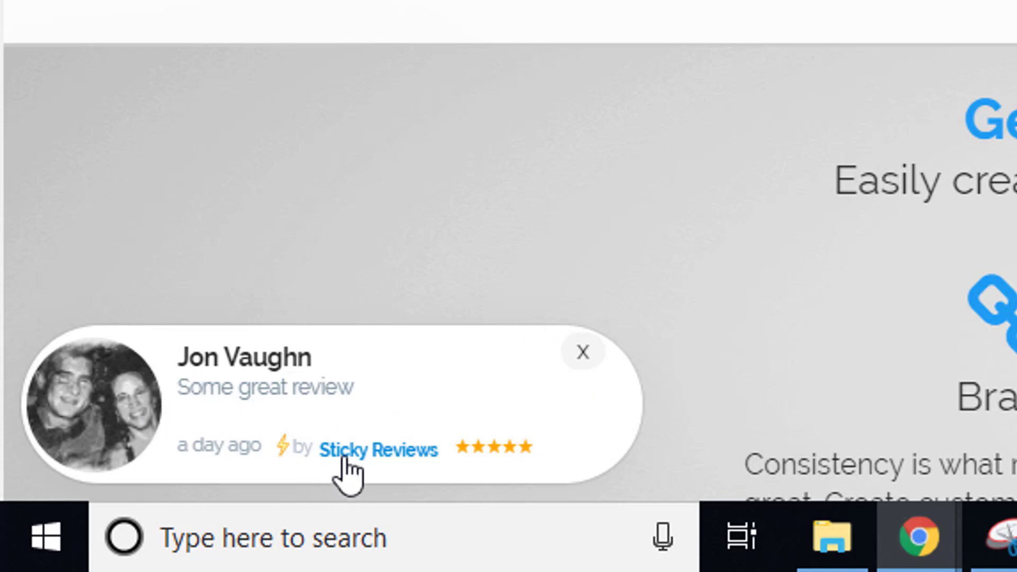
{"action": "left_click", "coordinate": [402, 450]}
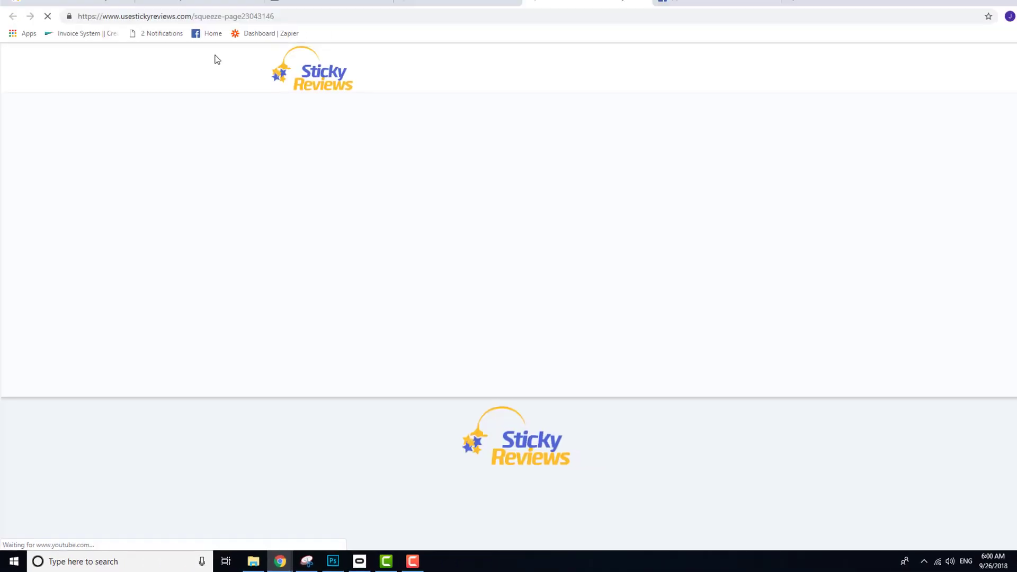
{"action": "left_click", "coordinate": [629, 9]}
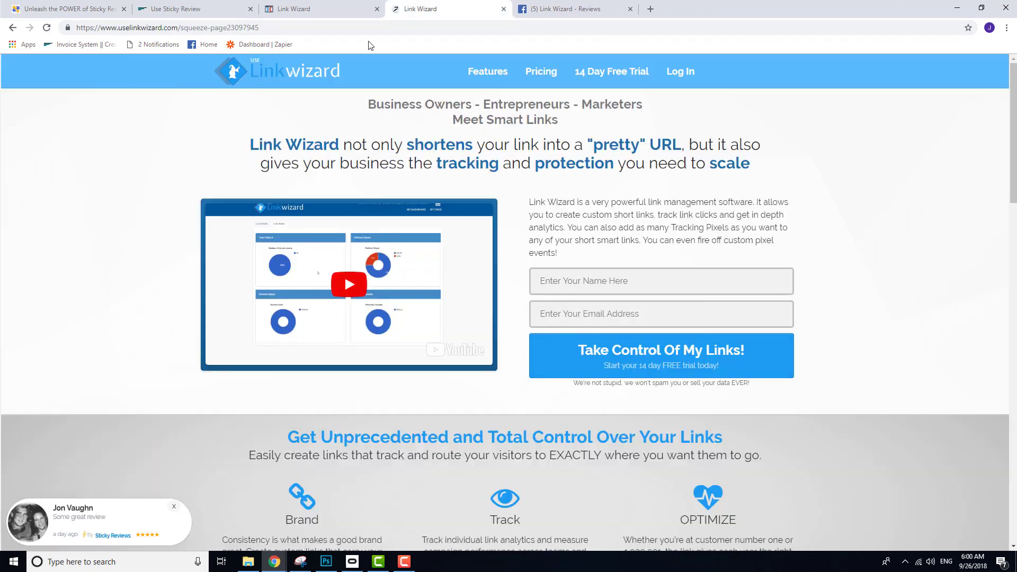
View the saved sticky reviews, look through Link Wizard's reviews on Facebook, and return to Sticky Reviews
{"action": "left_click", "coordinate": [199, 13]}
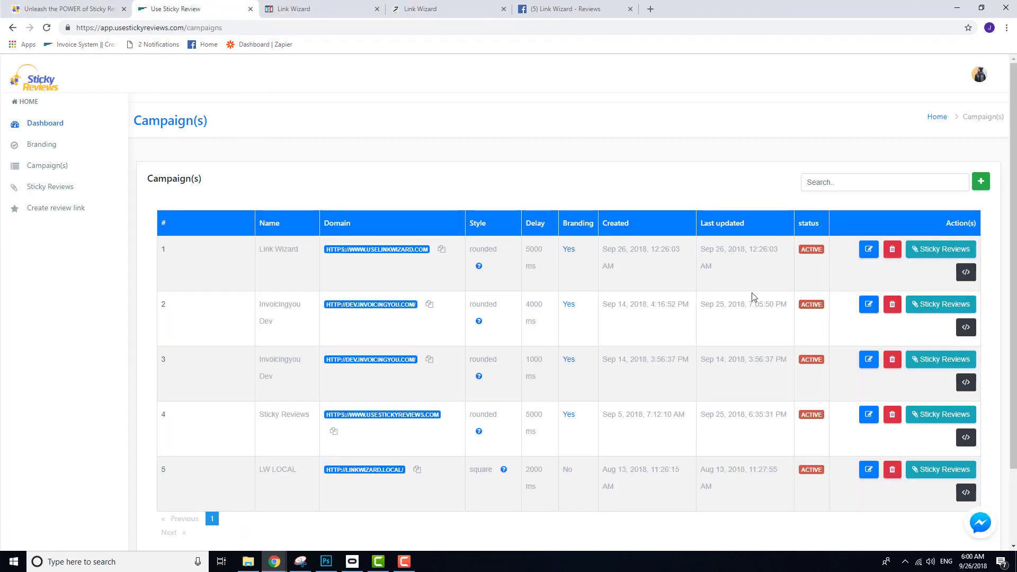
{"action": "left_click", "coordinate": [71, 188]}
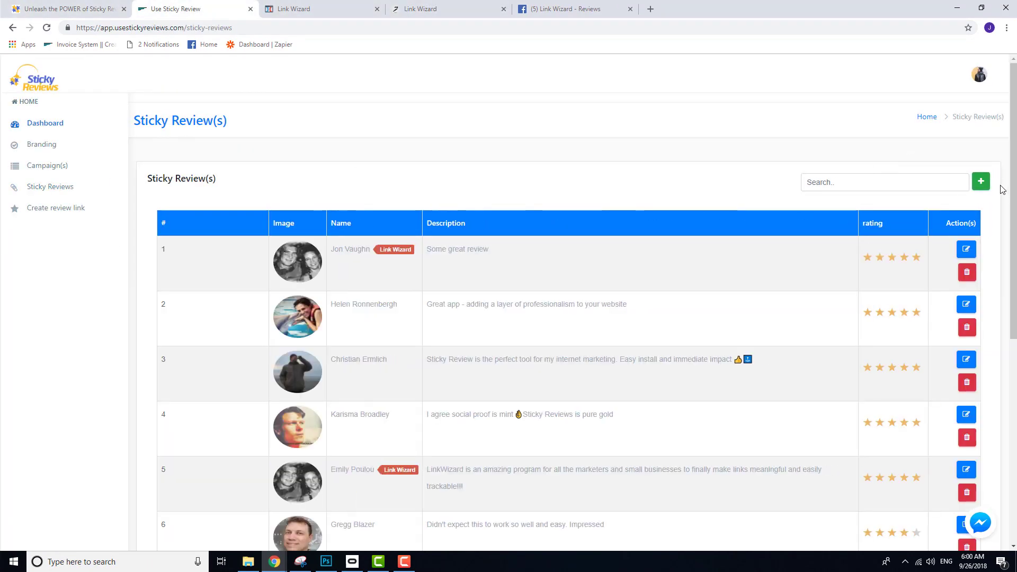
{"action": "left_click", "coordinate": [548, 9]}
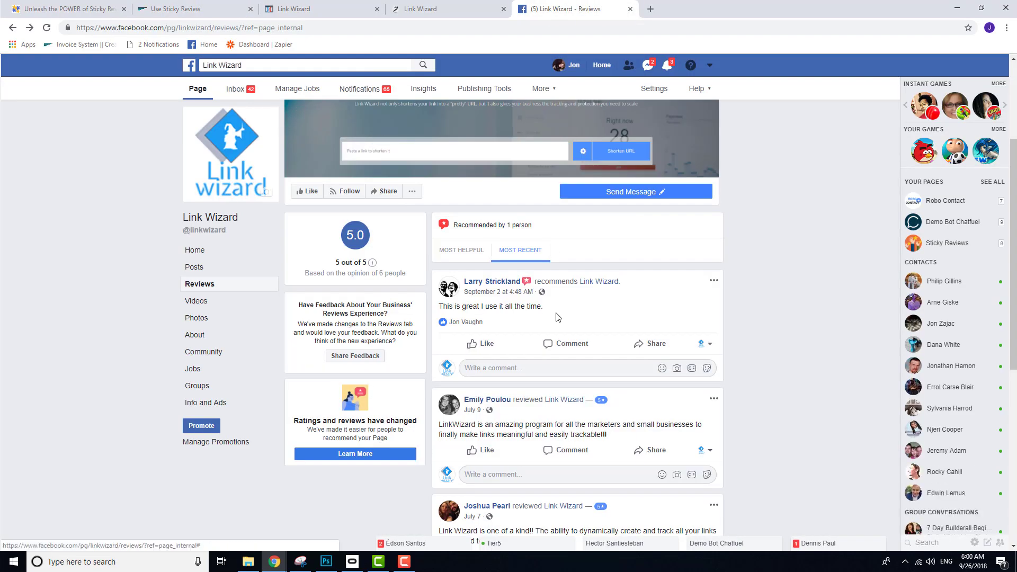
{"action": "scroll", "coordinate": [544, 339], "scroll_direction": "down", "scroll_amount": 5}
{"action": "scroll", "coordinate": [543, 339], "scroll_direction": "up", "scroll_amount": 3}
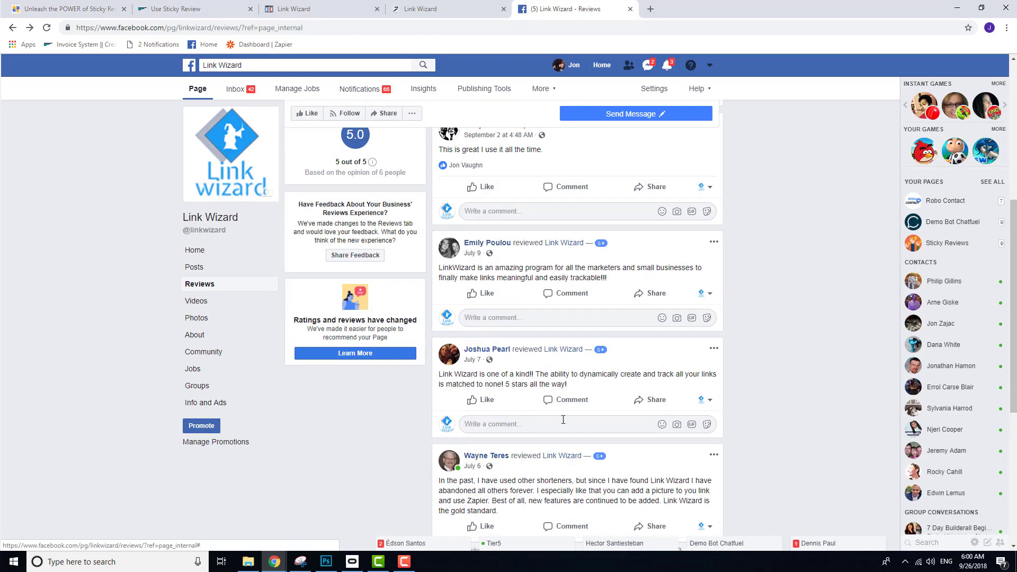
{"action": "scroll", "coordinate": [609, 263], "scroll_direction": "up", "scroll_amount": 5}
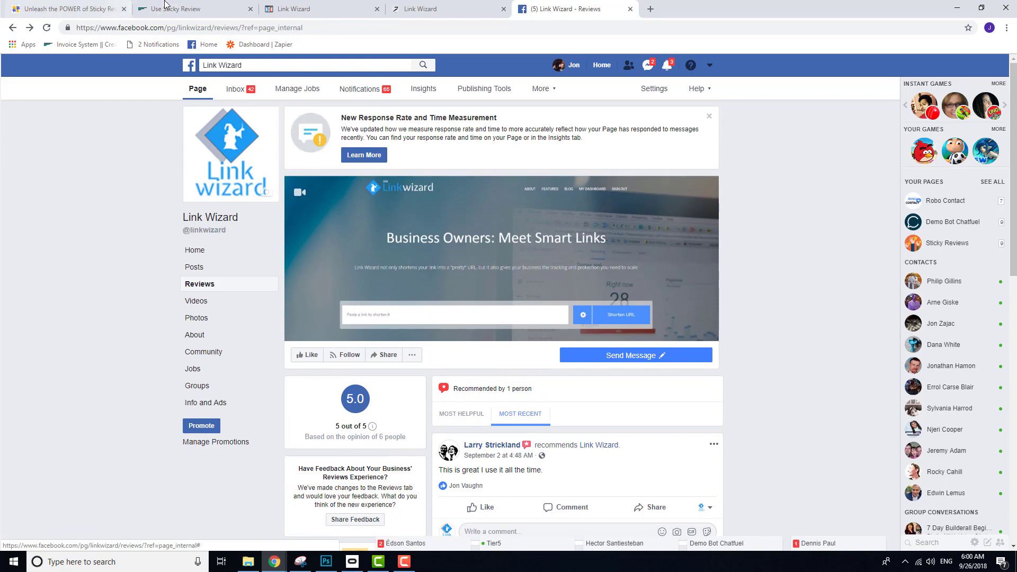
{"action": "left_click", "coordinate": [165, 5]}
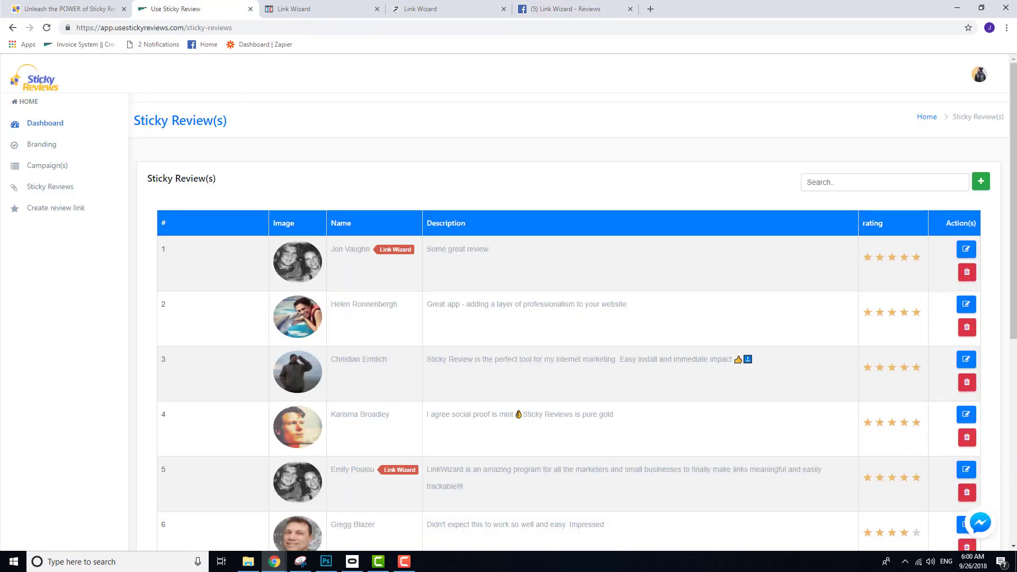
Start a new review link named "Link Wizard Review Link" with the URL slug link-wizard
{"action": "left_click", "coordinate": [74, 209]}
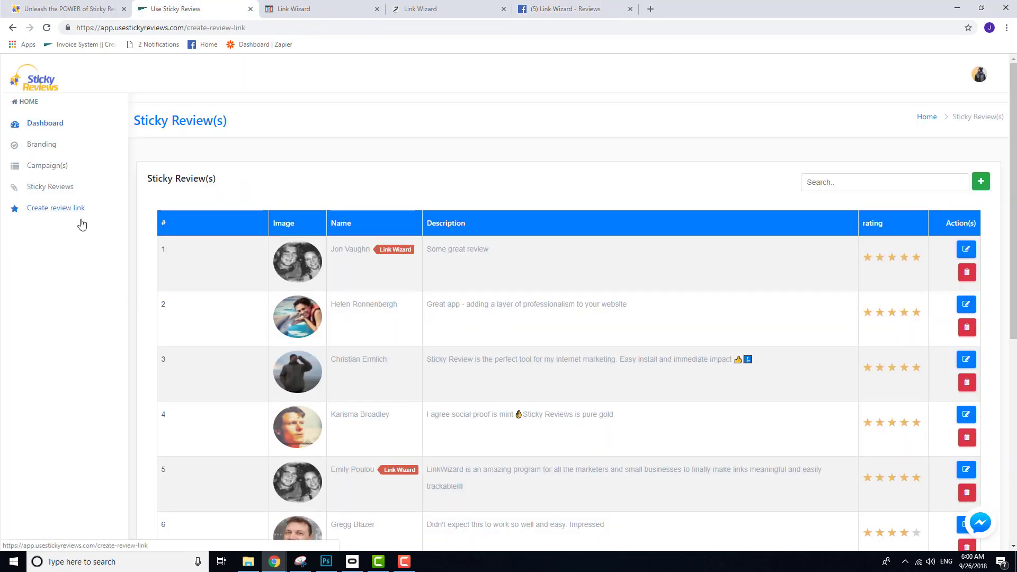
{"action": "left_click", "coordinate": [982, 178]}
{"action": "left_click", "coordinate": [250, 235]}
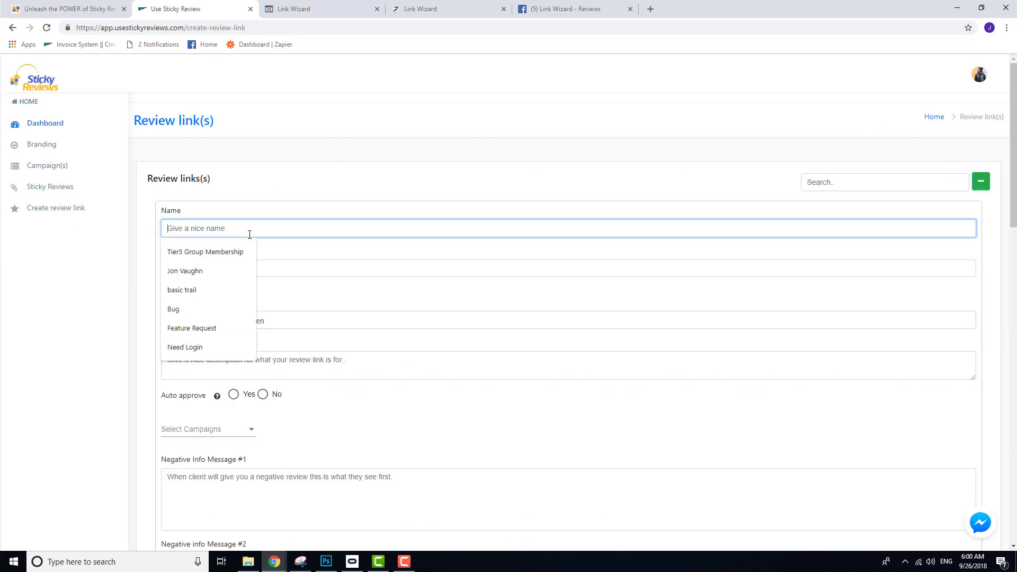
{"action": "type", "text": "Link Wizard Review Link"}
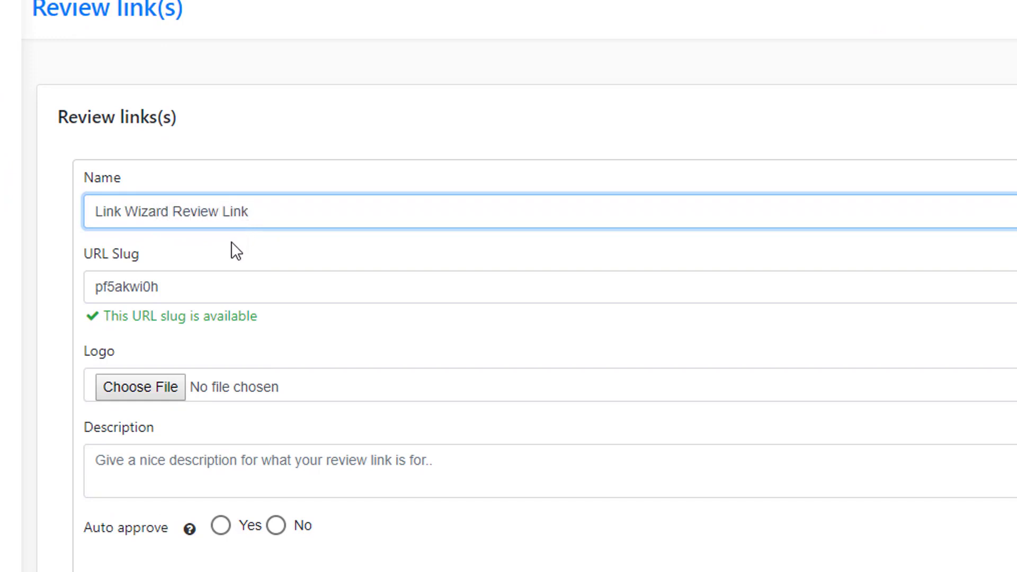
{"action": "left_click", "coordinate": [201, 272]}
{"action": "key", "text": "ctrl+a"}
{"action": "type", "text": "l"}
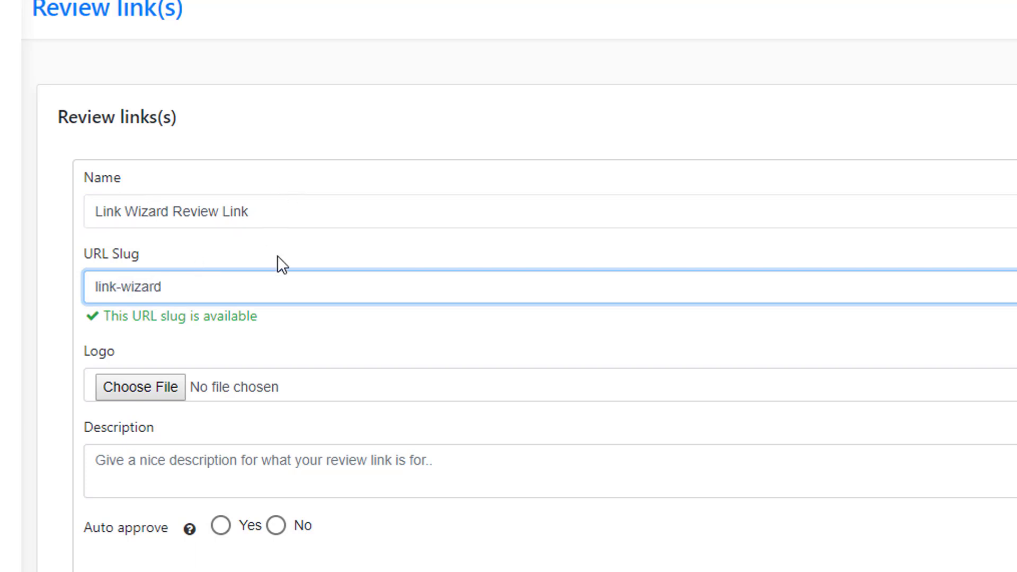
Choose the lw image from the Pictures folder as the review link's logo
{"action": "left_click", "coordinate": [137, 392]}
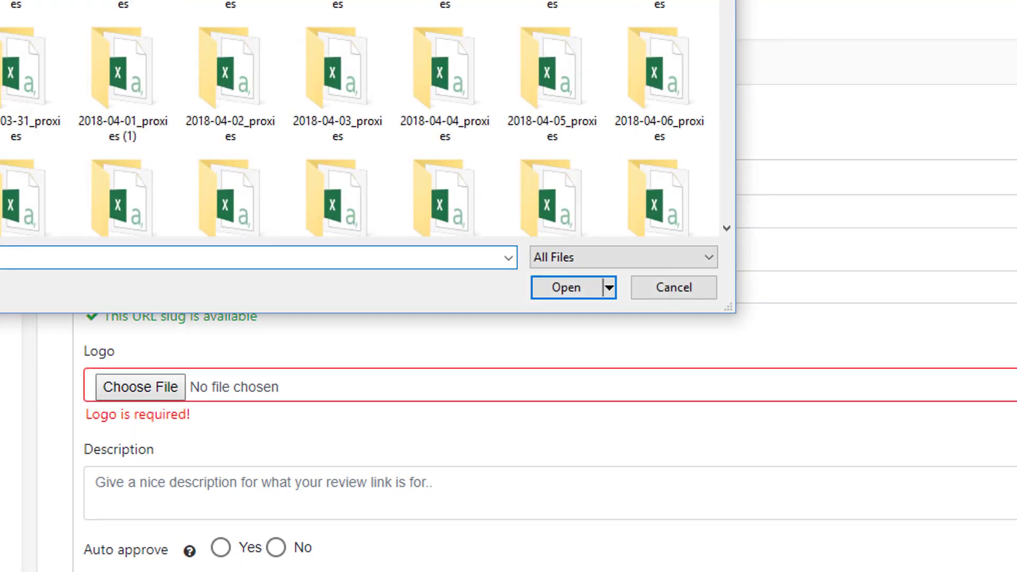
{"action": "left_click", "coordinate": [42, 115]}
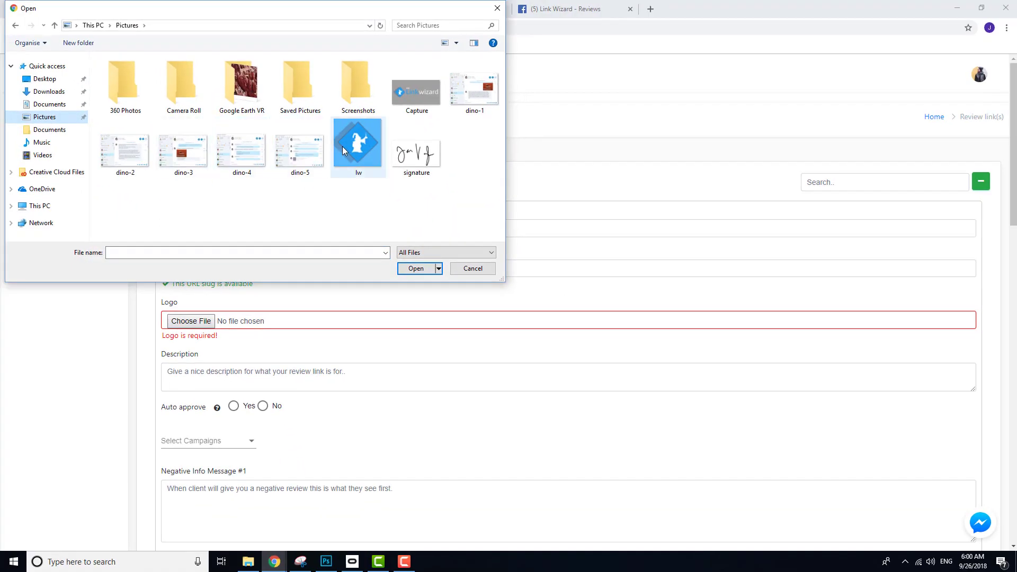
{"action": "double_click", "coordinate": [343, 146]}
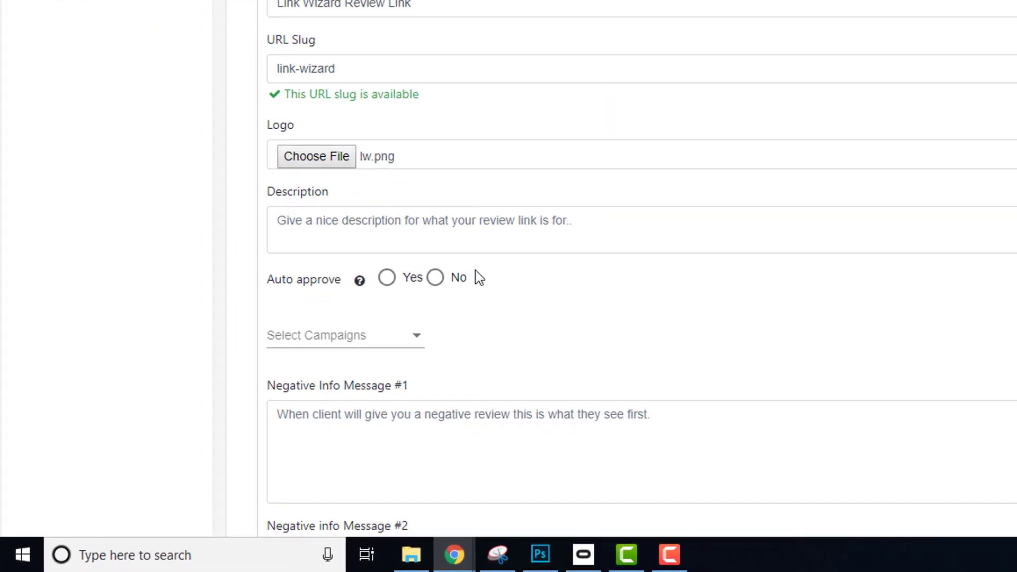
Begin the review link's description with "Tel"
{"action": "left_click", "coordinate": [456, 227]}
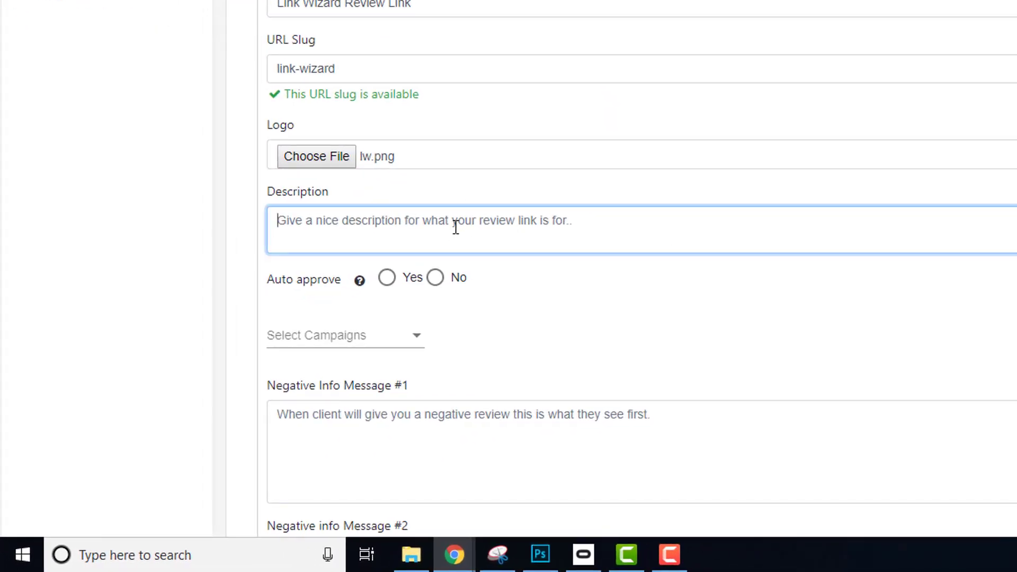
{"action": "type", "text": "Hel"}
{"action": "key", "text": "BackSpace"}
{"action": "key", "text": "BackSpace"}
{"action": "key", "text": "BackSpace"}
{"action": "type", "text": "Tel"}
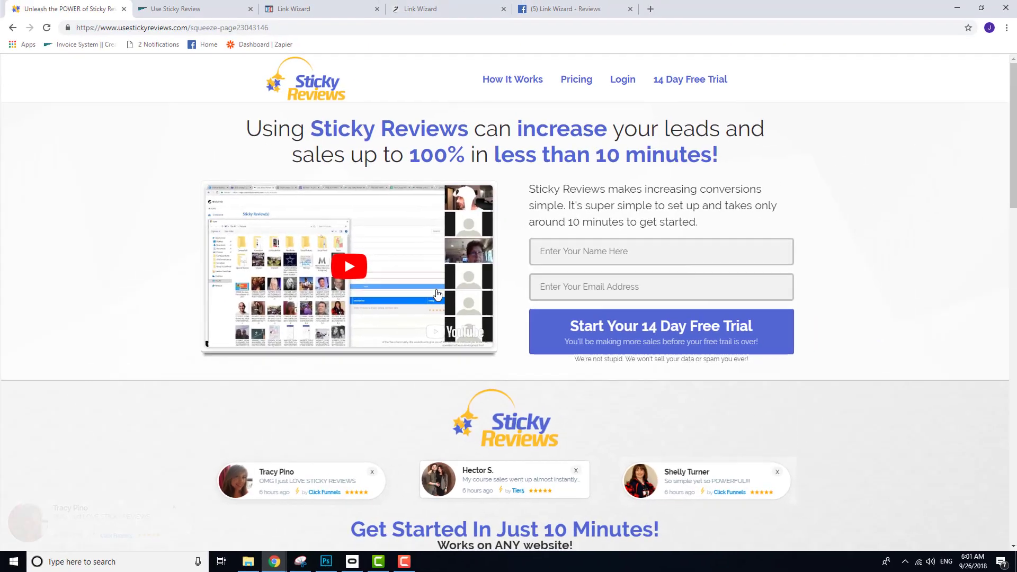
Examine the Review Links flow diagram on the Sticky Reviews website's landing page
{"action": "scroll", "coordinate": [435, 289], "scroll_direction": "down", "scroll_amount": 20}
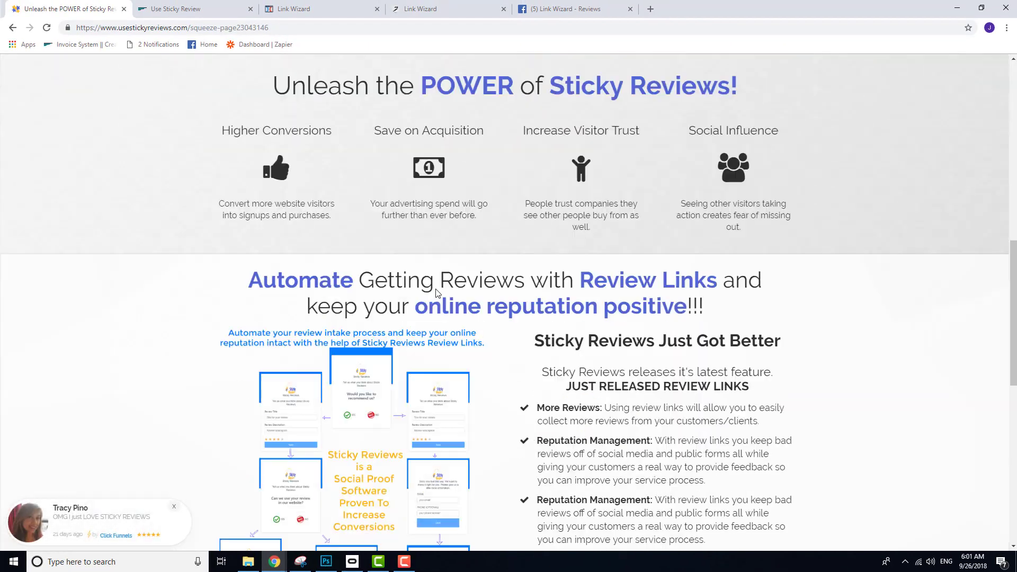
{"action": "scroll", "coordinate": [436, 288], "scroll_direction": "up", "scroll_amount": 5}
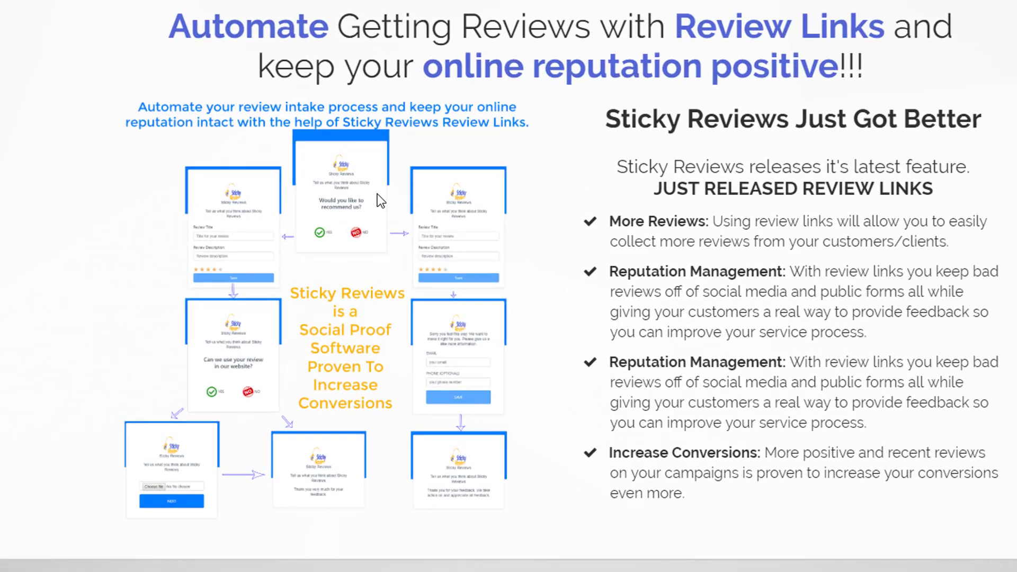